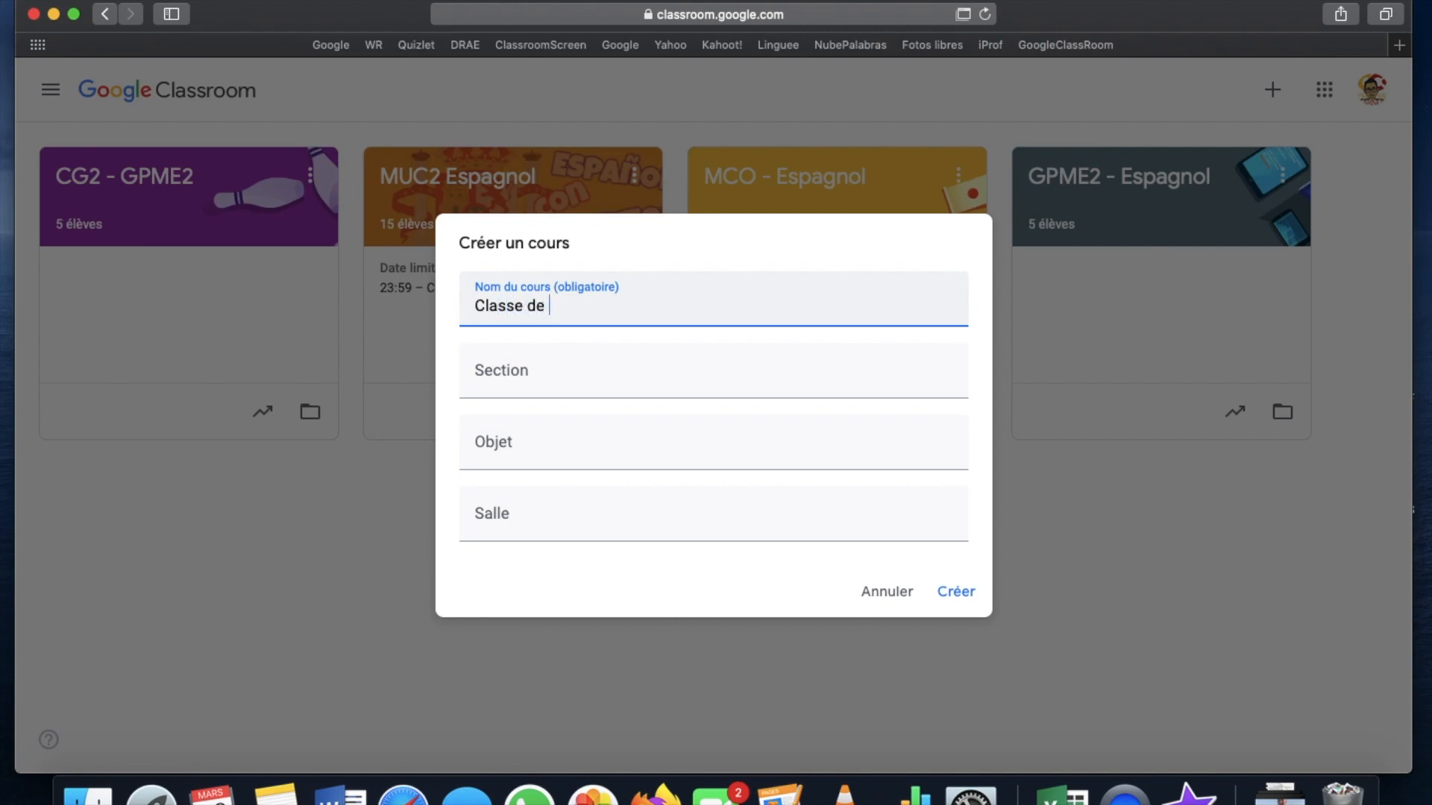
Finish naming the course 'Classe de 6°A' and create it
{"action": "type", "text": "e de 6°A"}
{"action": "left_click", "coordinate": [956, 591]}
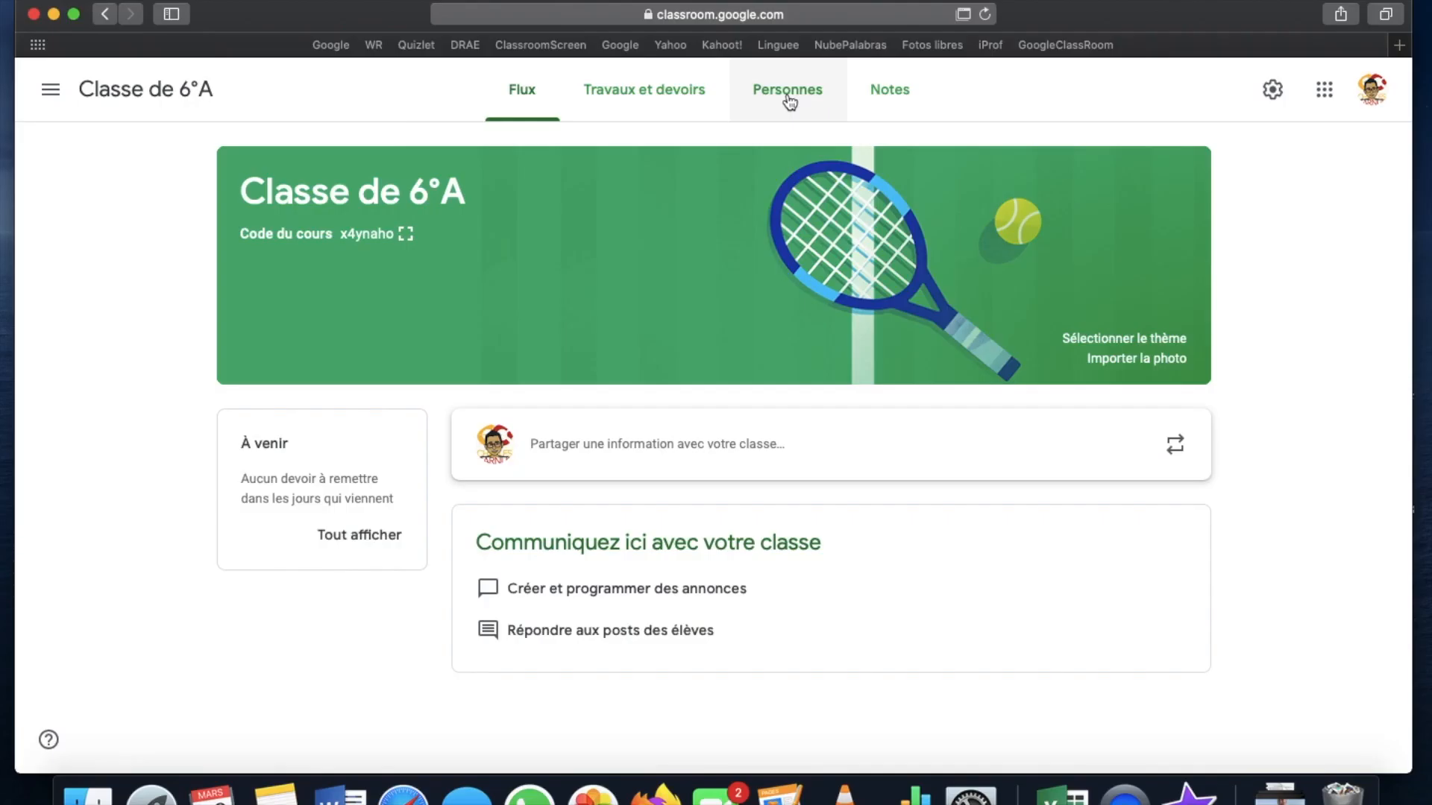
View the Classe de 6°A members list, which has no students yet, and select the course code
{"action": "left_click", "coordinate": [789, 102]}
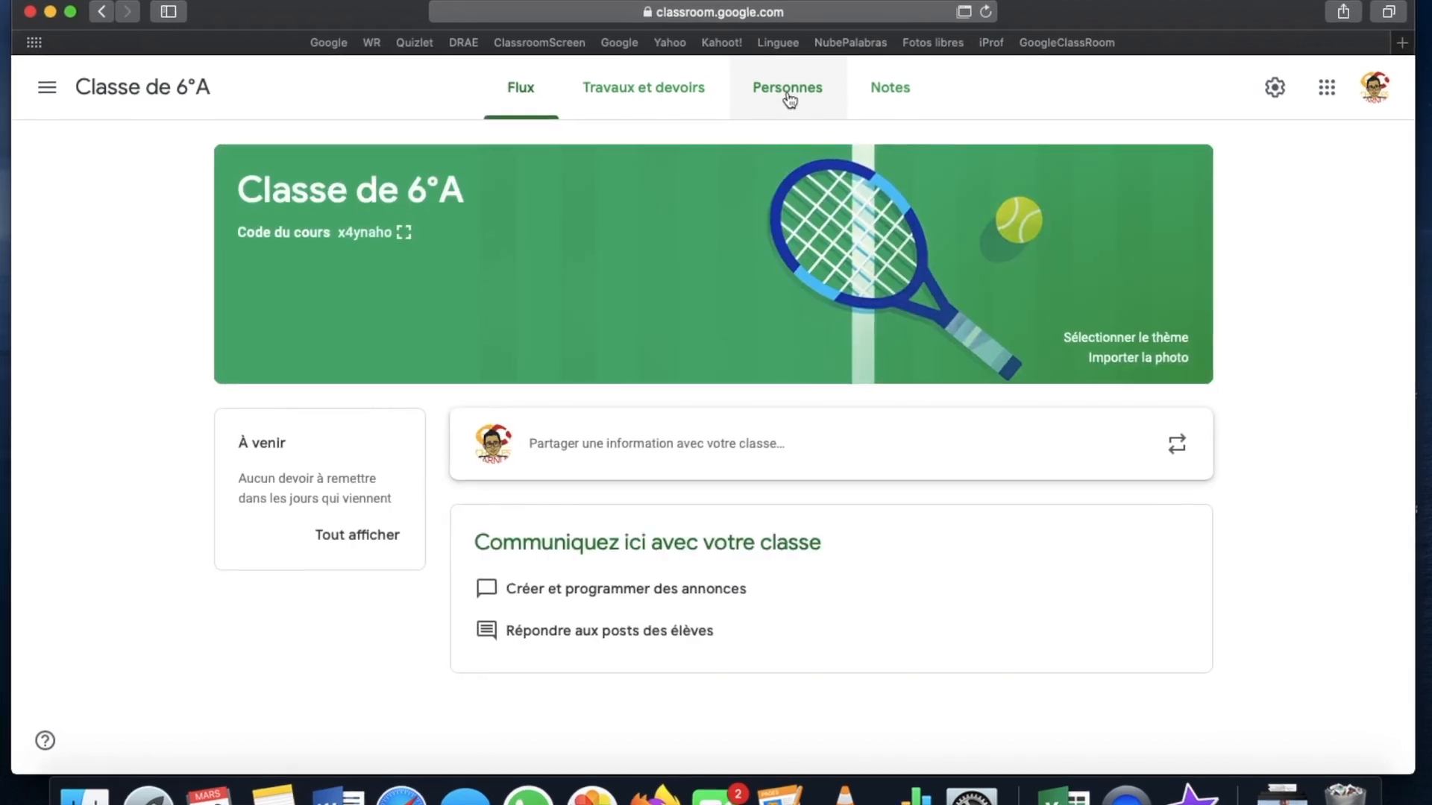
{"action": "left_click", "coordinate": [788, 91]}
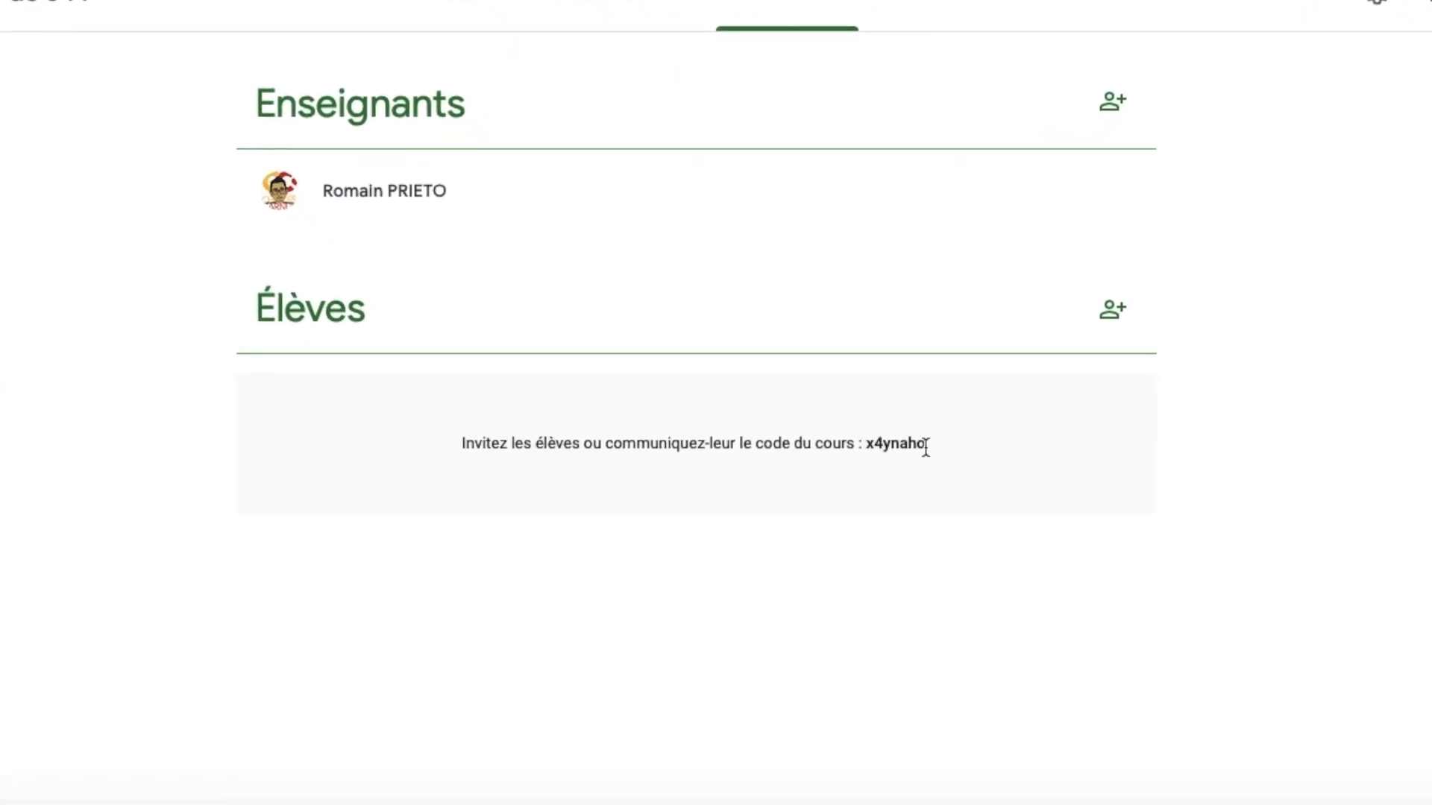
{"action": "left_click_drag", "start_coordinate": [931, 441], "coordinate": [869, 440]}
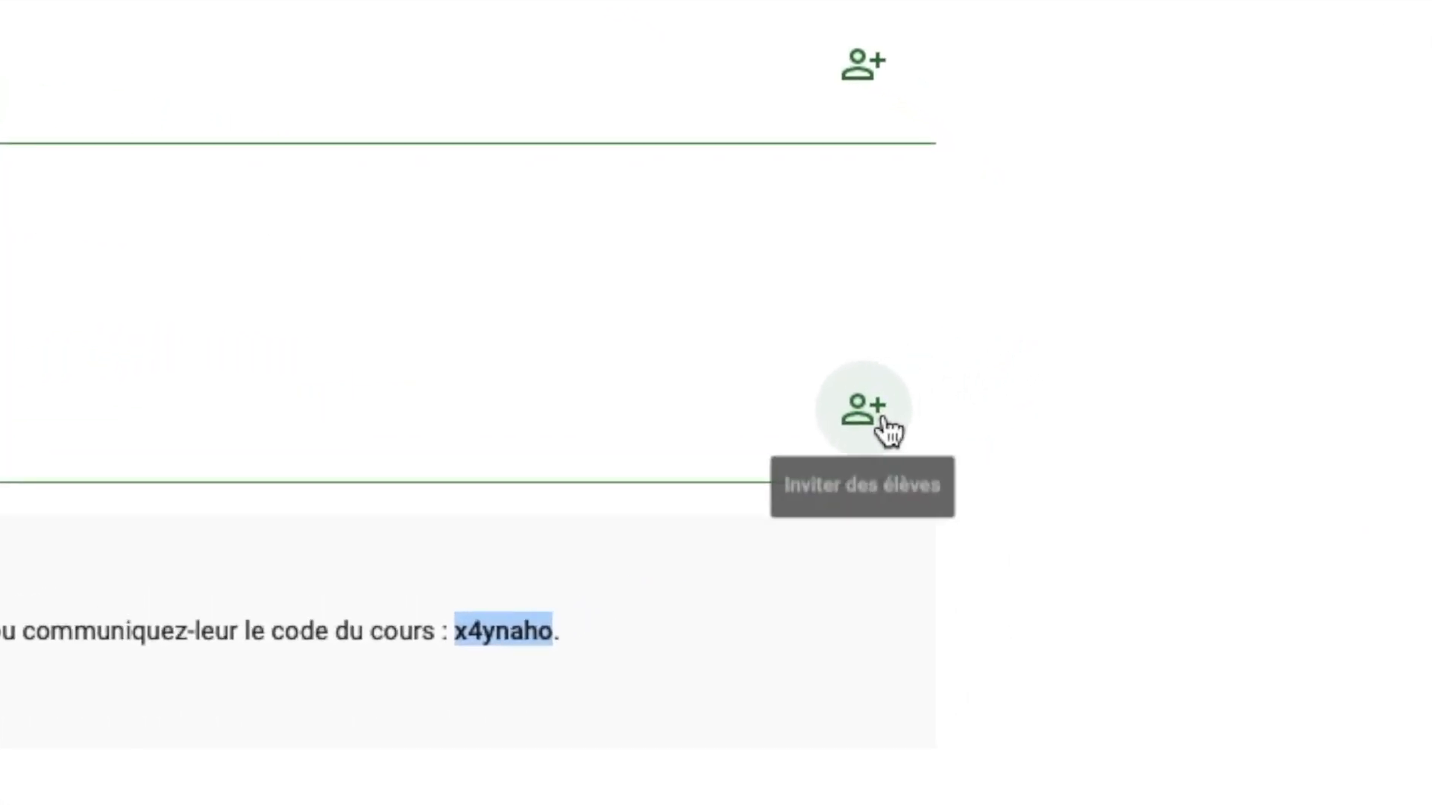
Begin inviting a suggested student, then cancel without sending the invitation
{"action": "left_click", "coordinate": [1028, 369]}
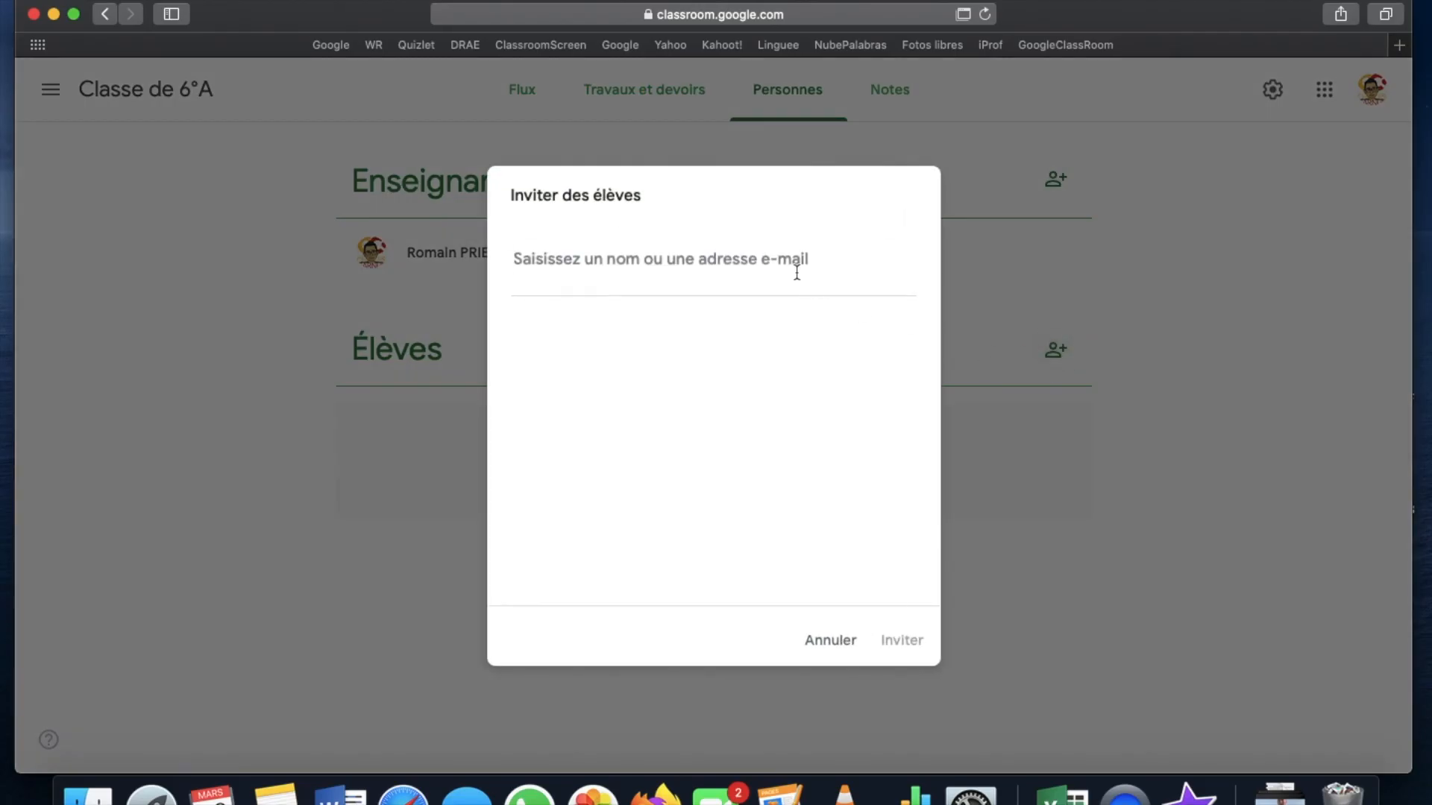
{"action": "type", "text": "a"}
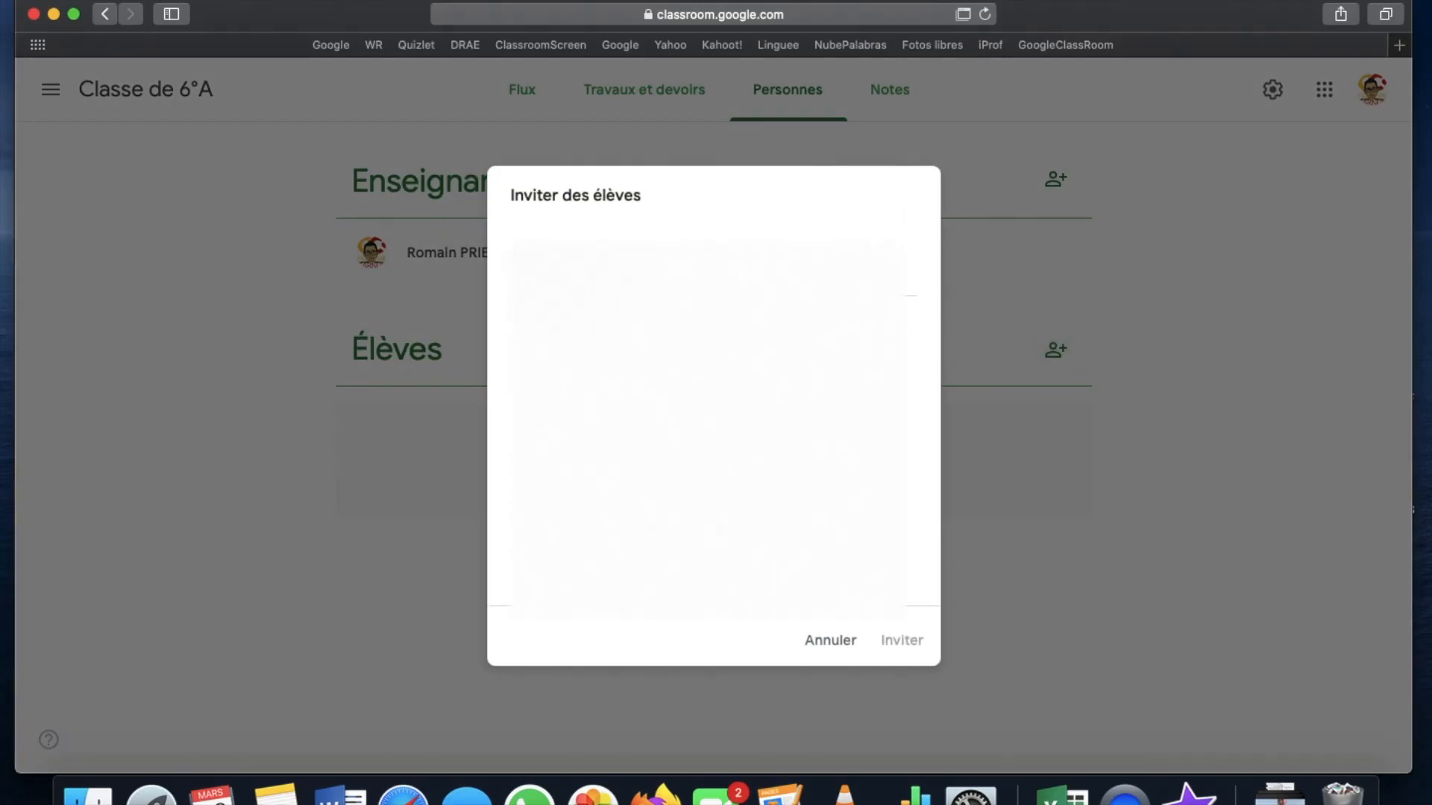
{"action": "key", "text": "Return"}
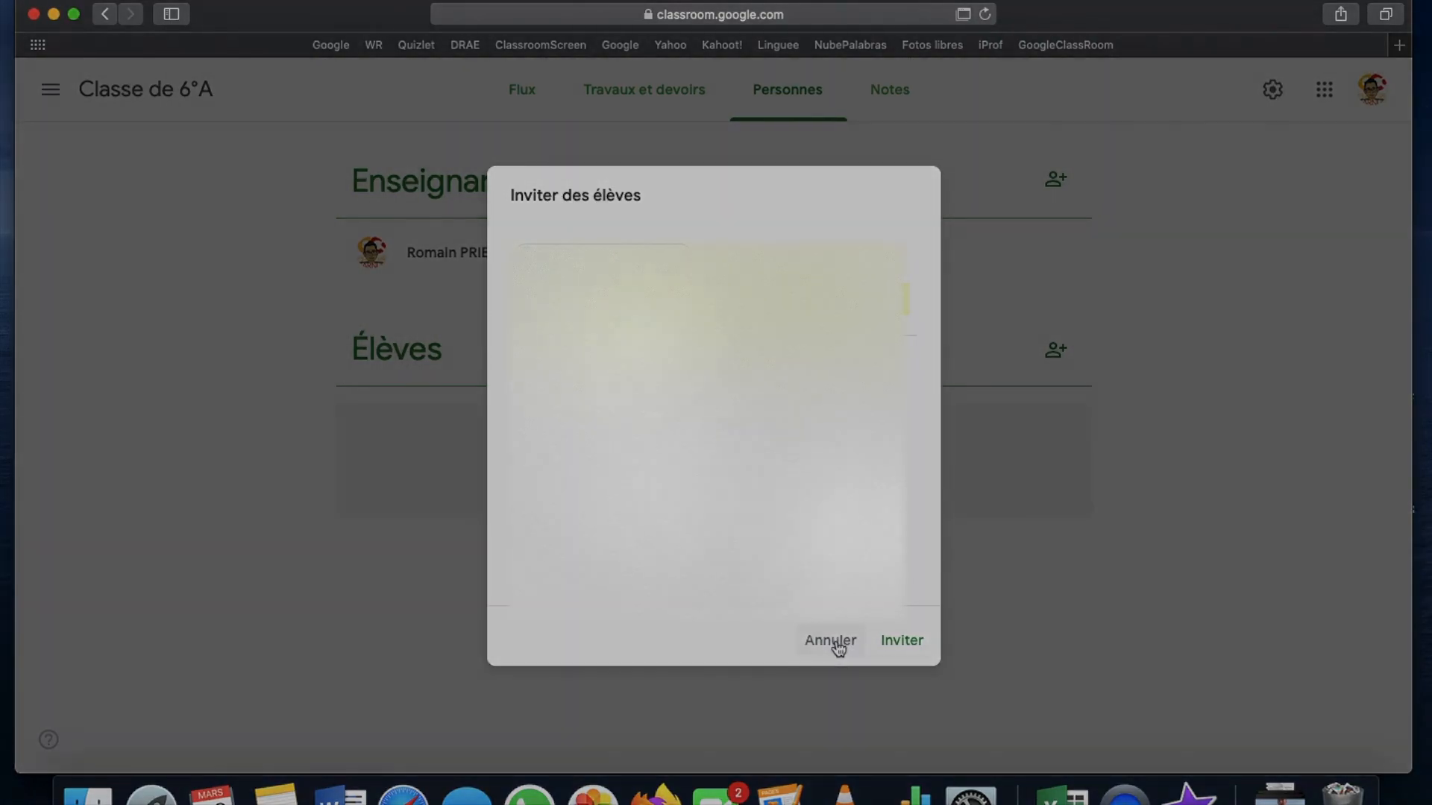
{"action": "left_click", "coordinate": [831, 639]}
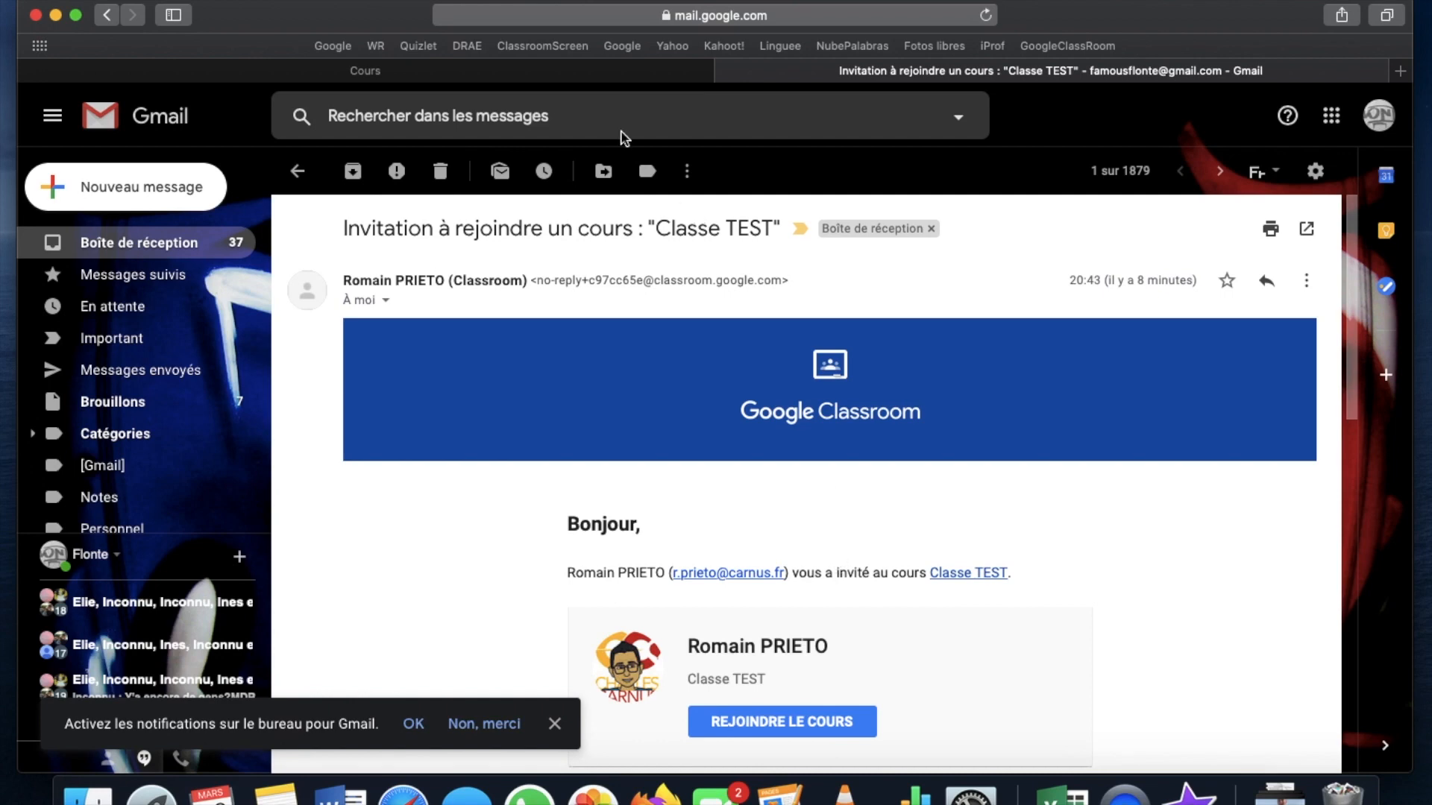
Switch from Gmail back to the student's Google Classroom course list in the 'Cours' tab
{"action": "left_click", "coordinate": [584, 85]}
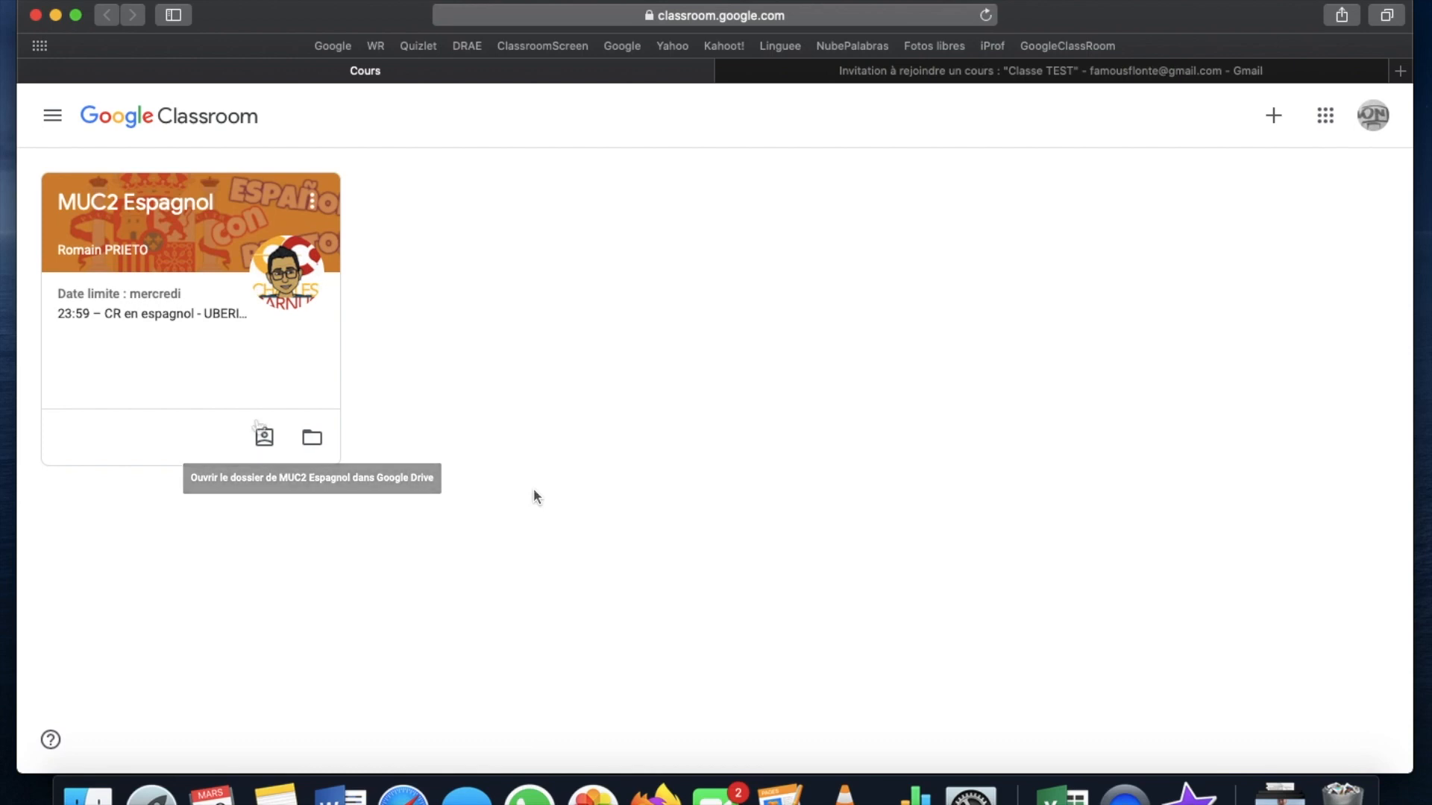
As the student, join Classe de 6°A by pasting its course code
{"action": "left_click", "coordinate": [1272, 121]}
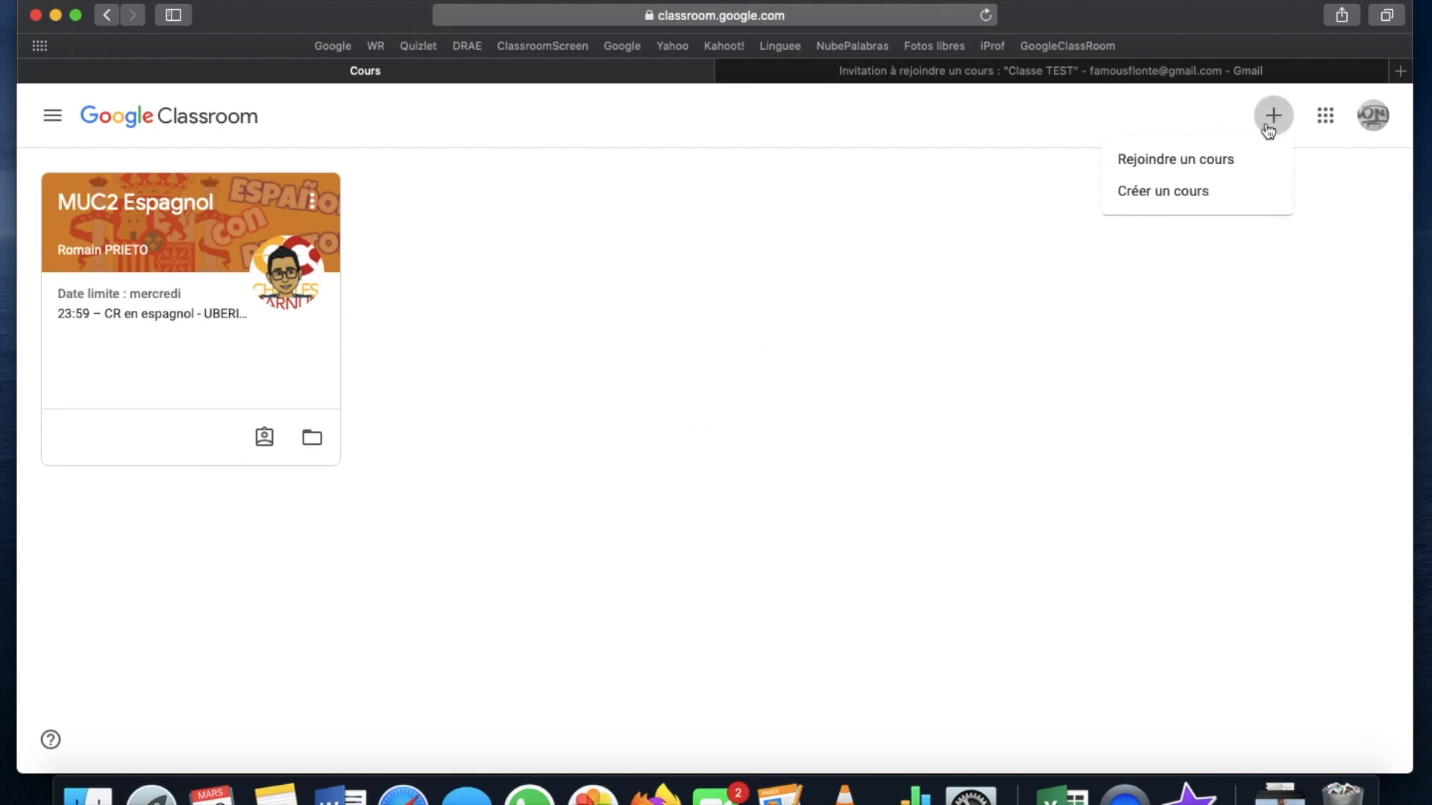
{"action": "left_click", "coordinate": [1196, 173]}
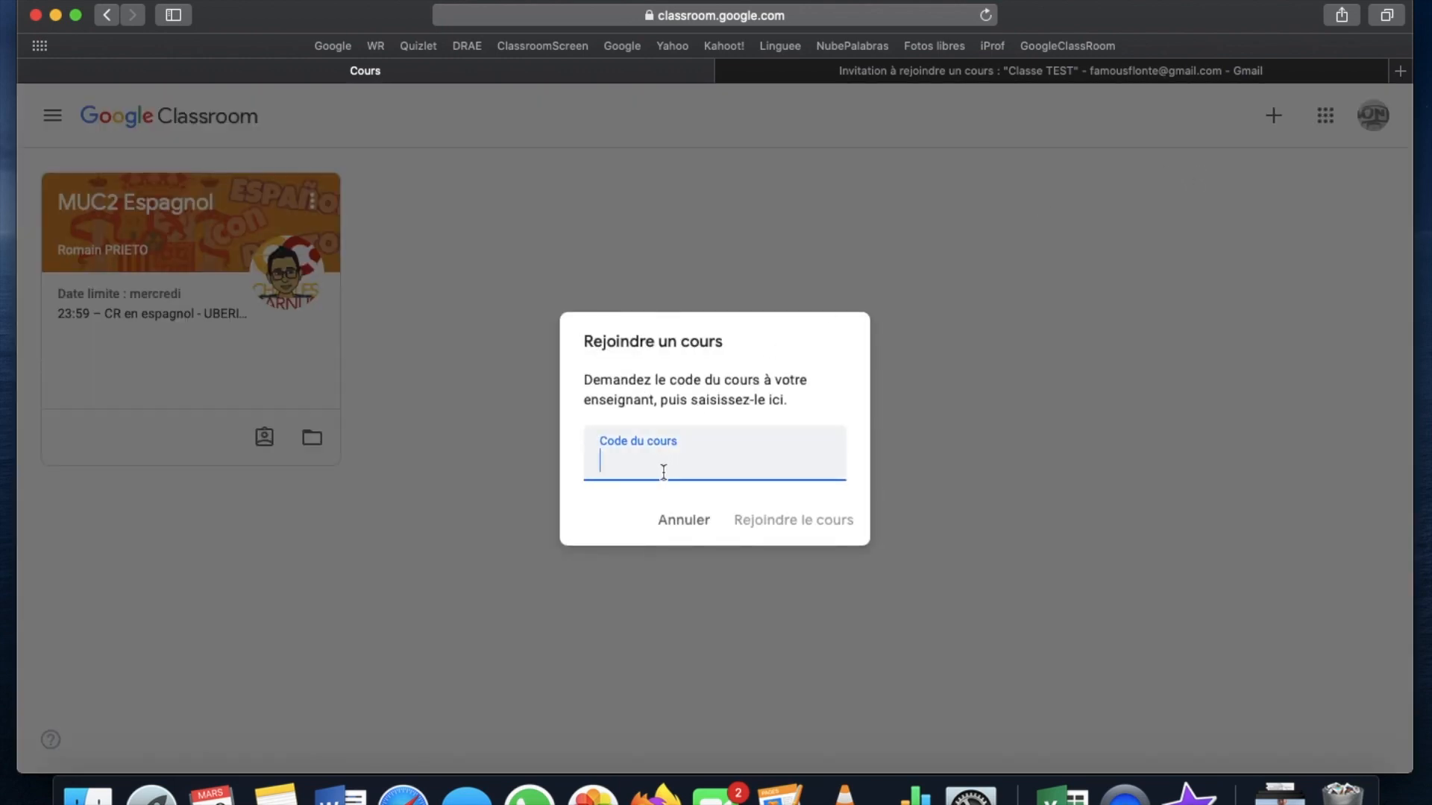
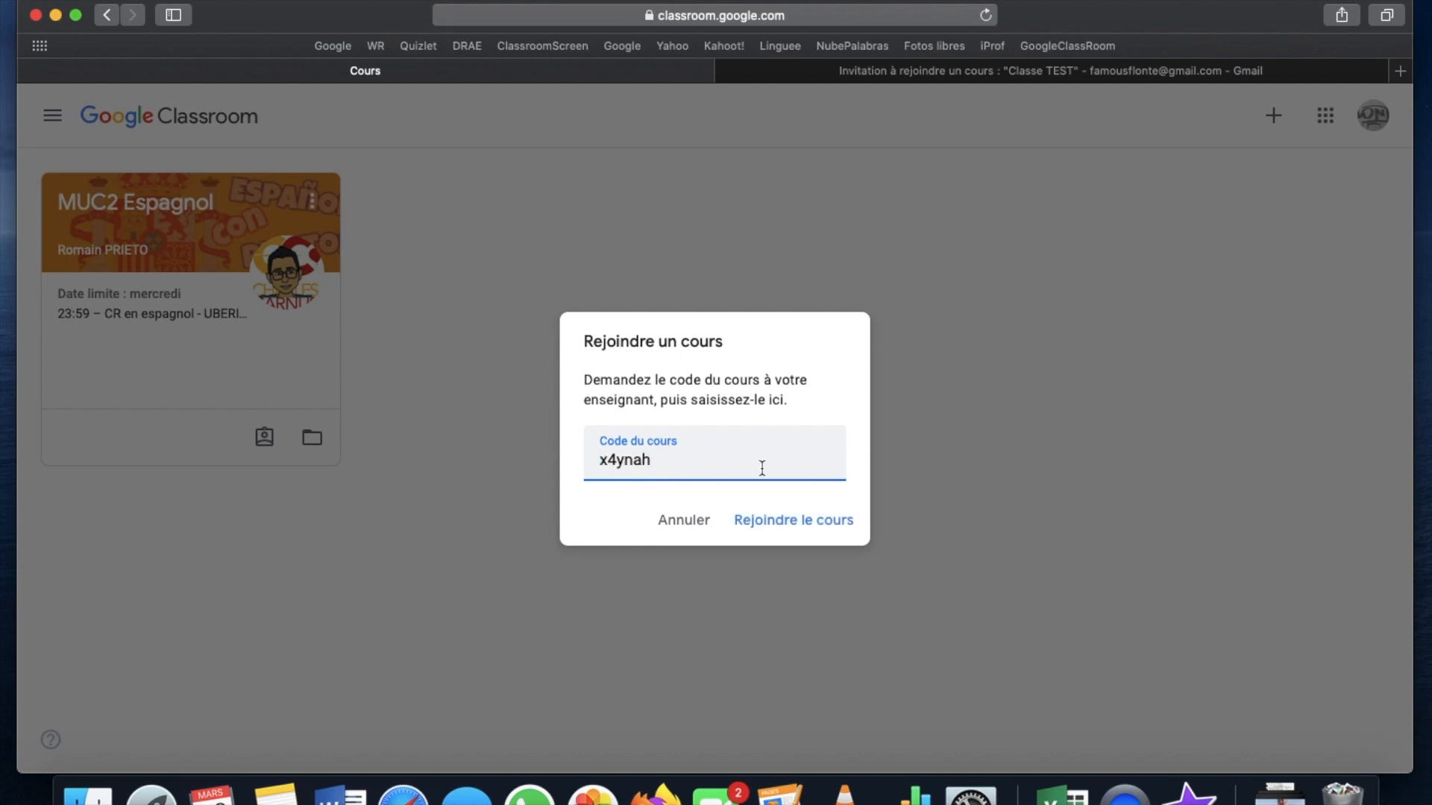
{"action": "left_click", "coordinate": [779, 525]}
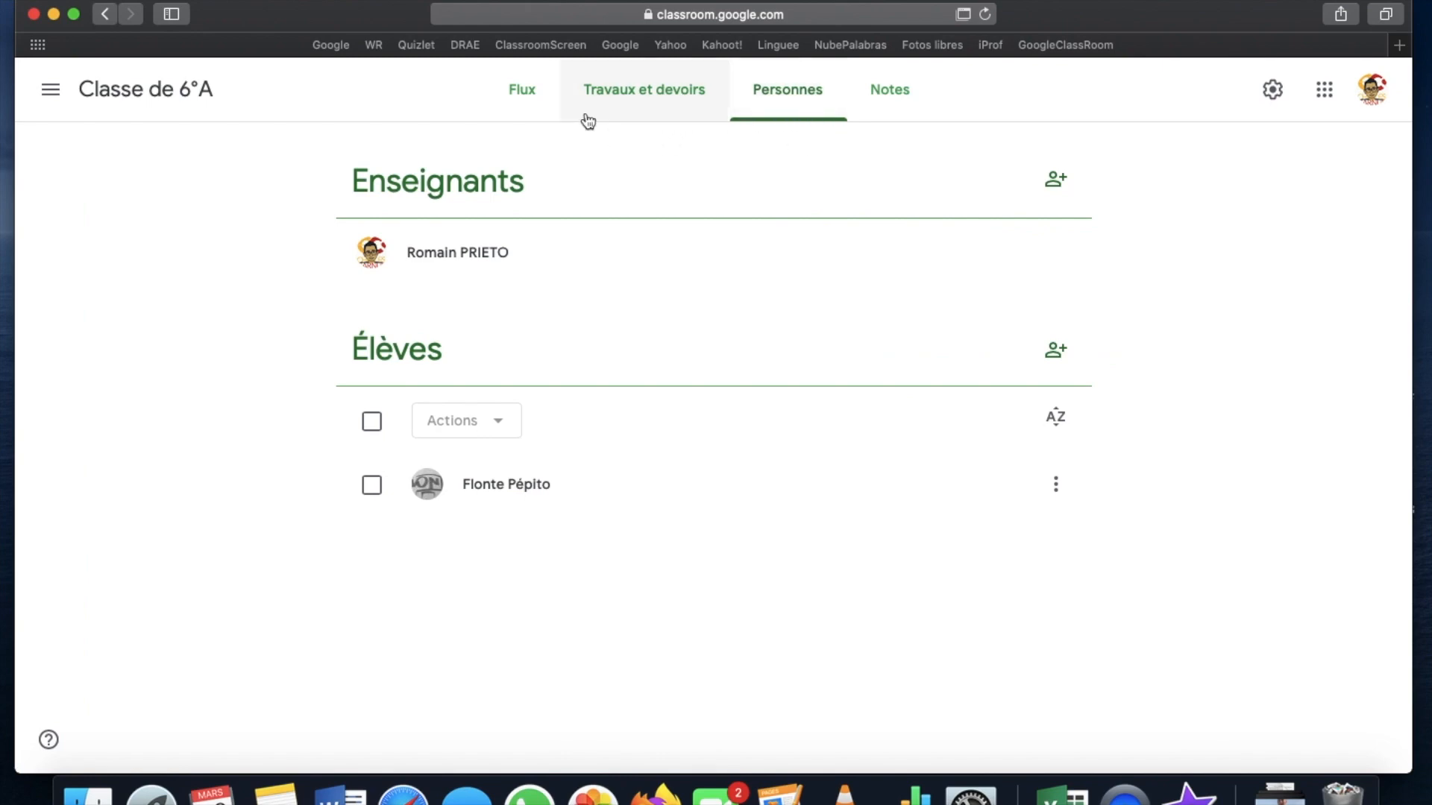
Go from the Classe de 6°A stream to its Travaux et devoirs page
{"action": "left_click", "coordinate": [531, 104]}
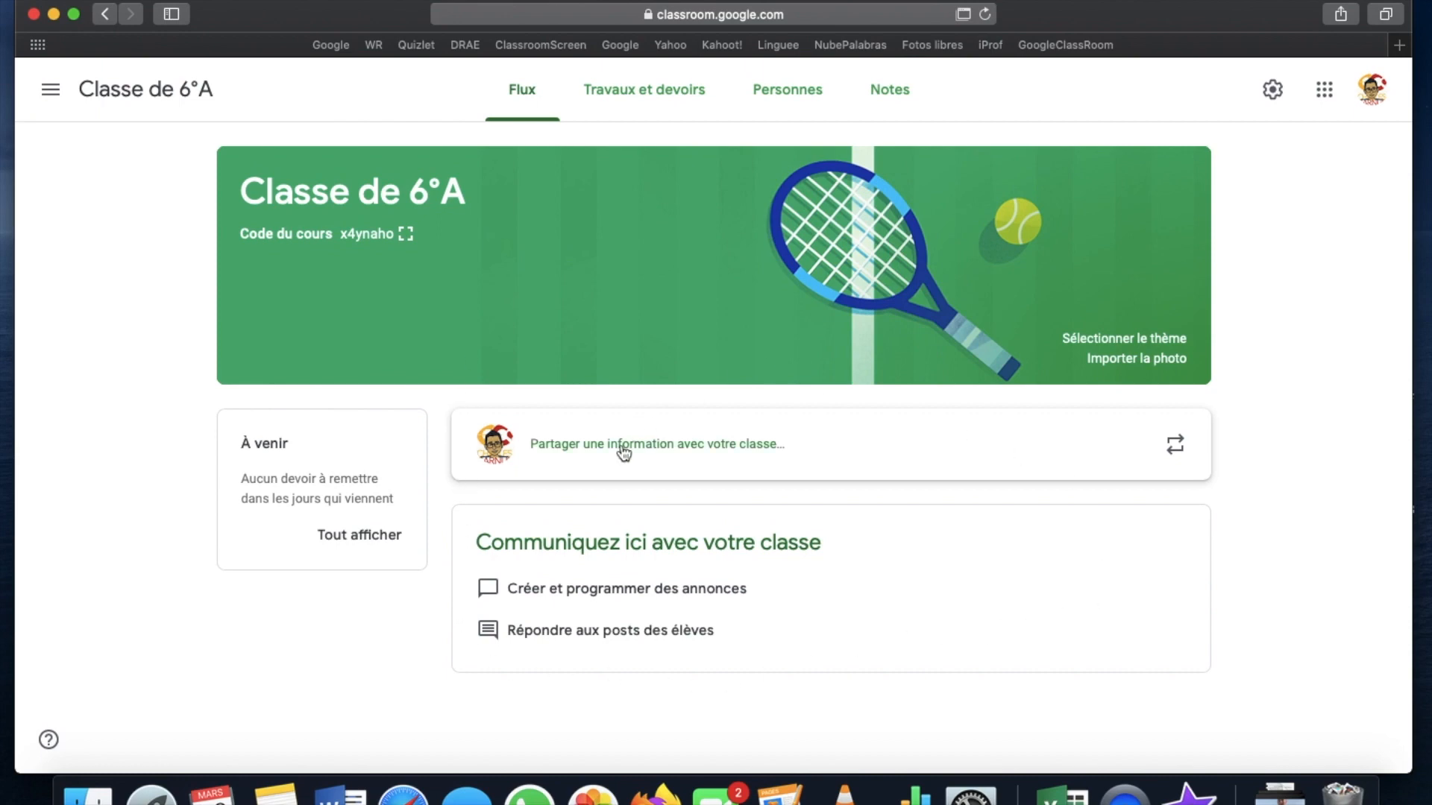
{"action": "left_click", "coordinate": [641, 97]}
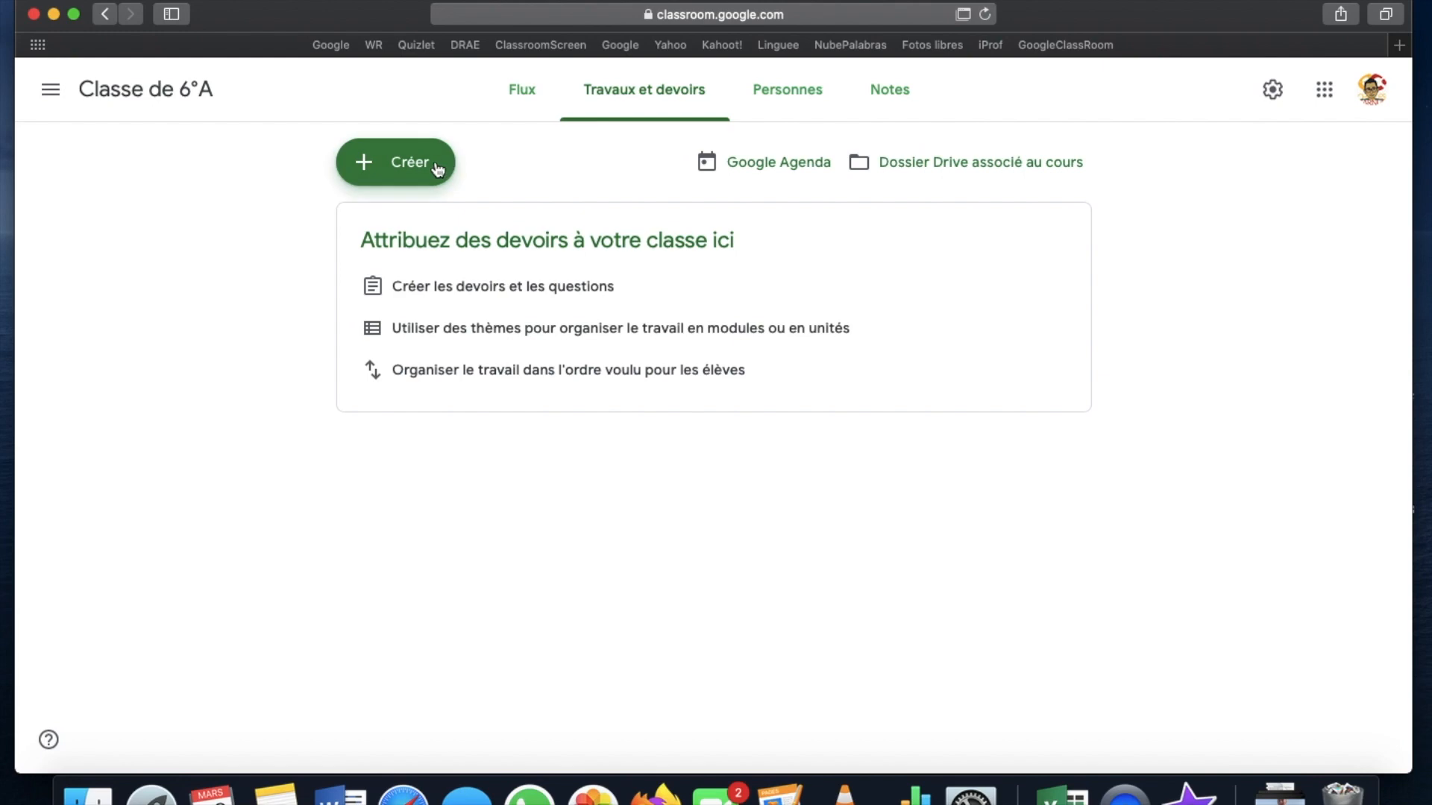
Start a new assignment titled 'Deliveroo'
{"action": "left_click", "coordinate": [437, 170]}
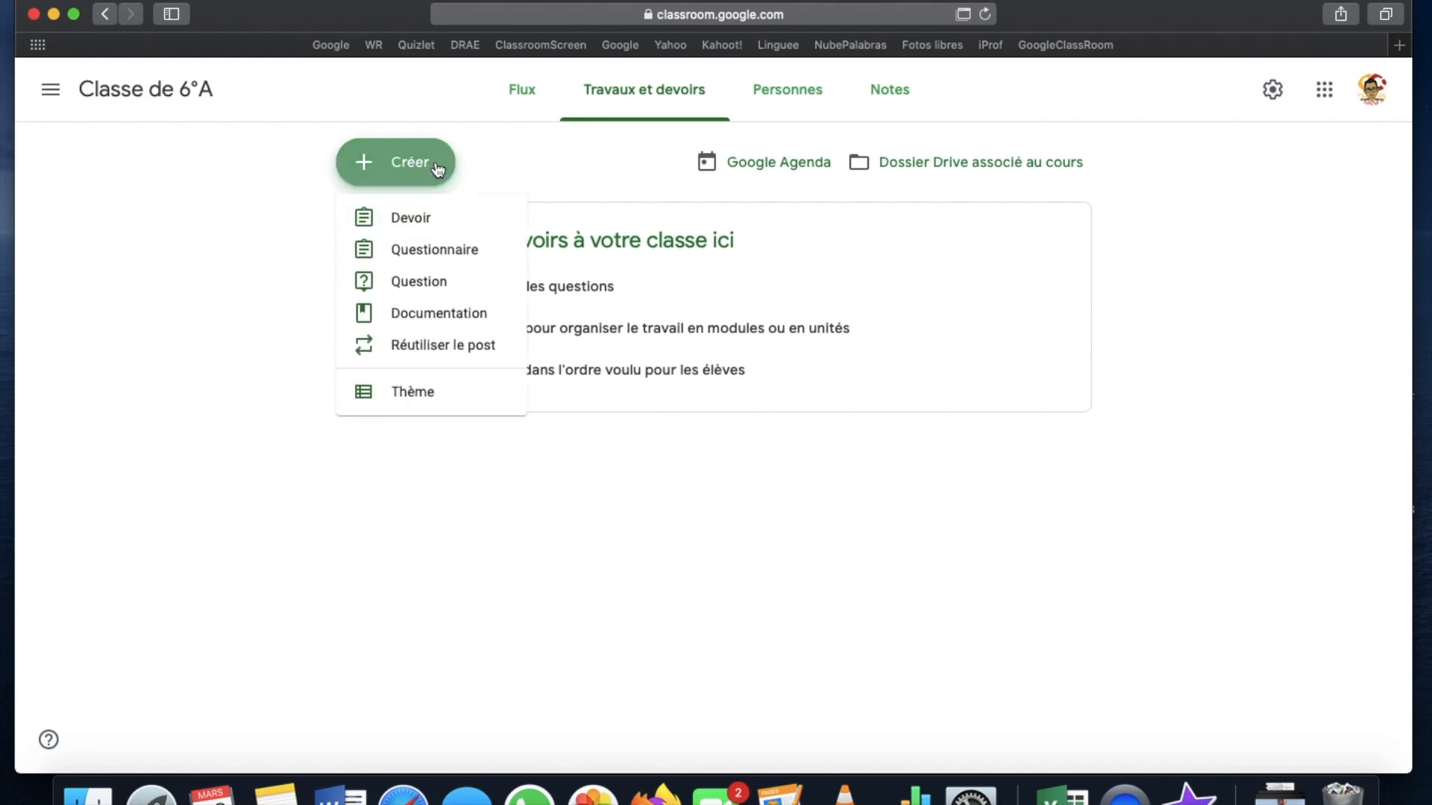
{"action": "left_click", "coordinate": [420, 222]}
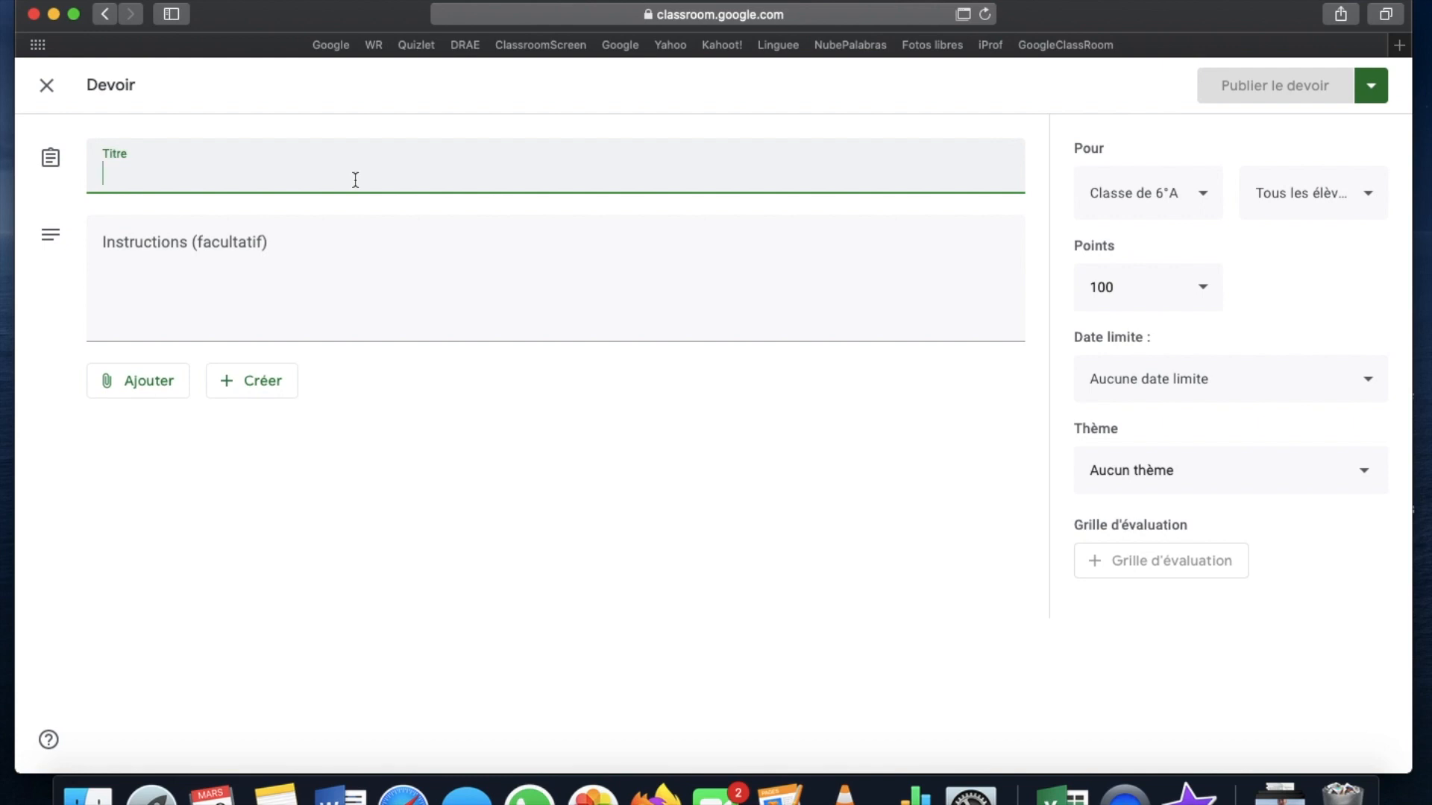
{"action": "type", "text": "Deliveroo"}
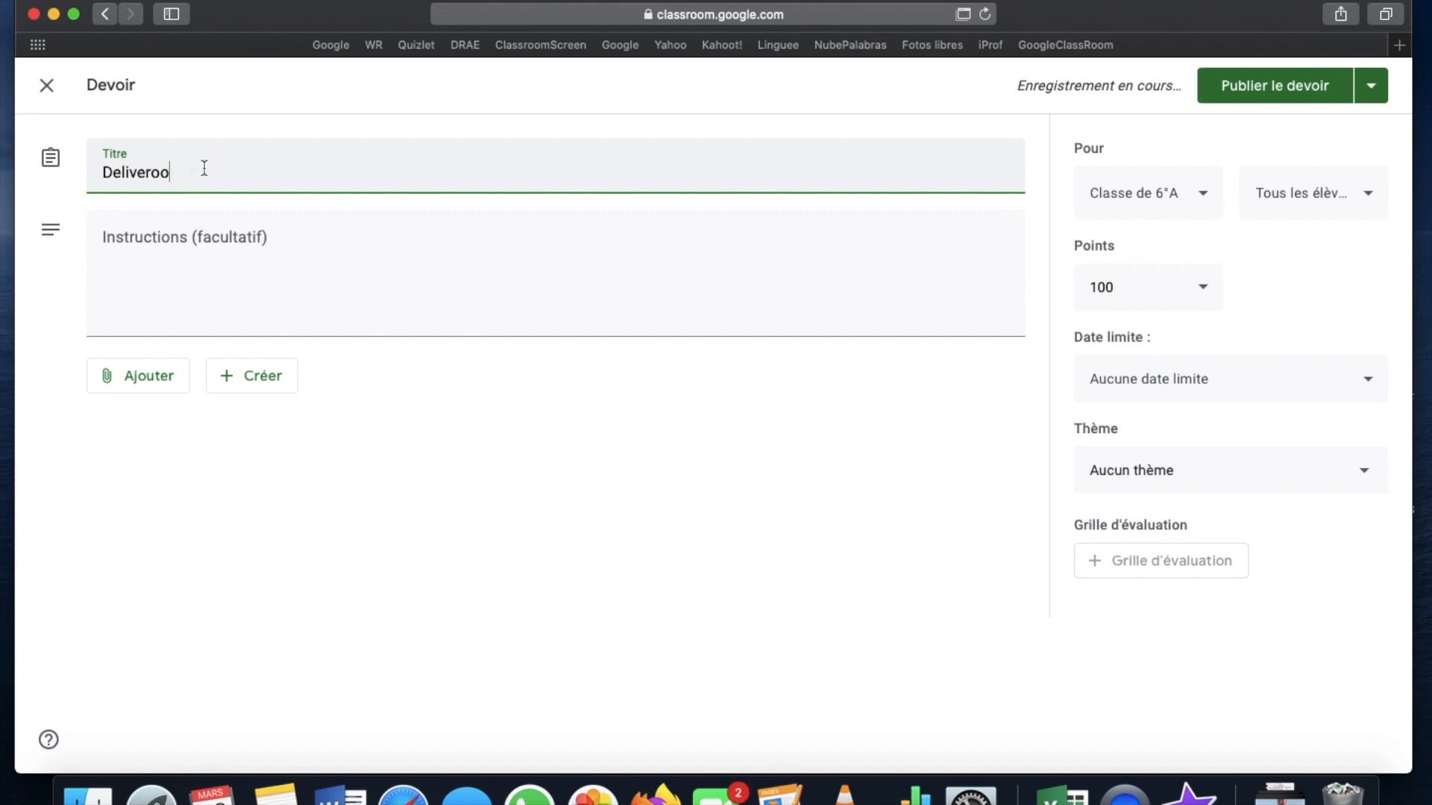
Write the instructions '1/ Regardez la vidéo' and '2/ Faites-en un CR en 100 mots'
{"action": "left_click", "coordinate": [192, 231]}
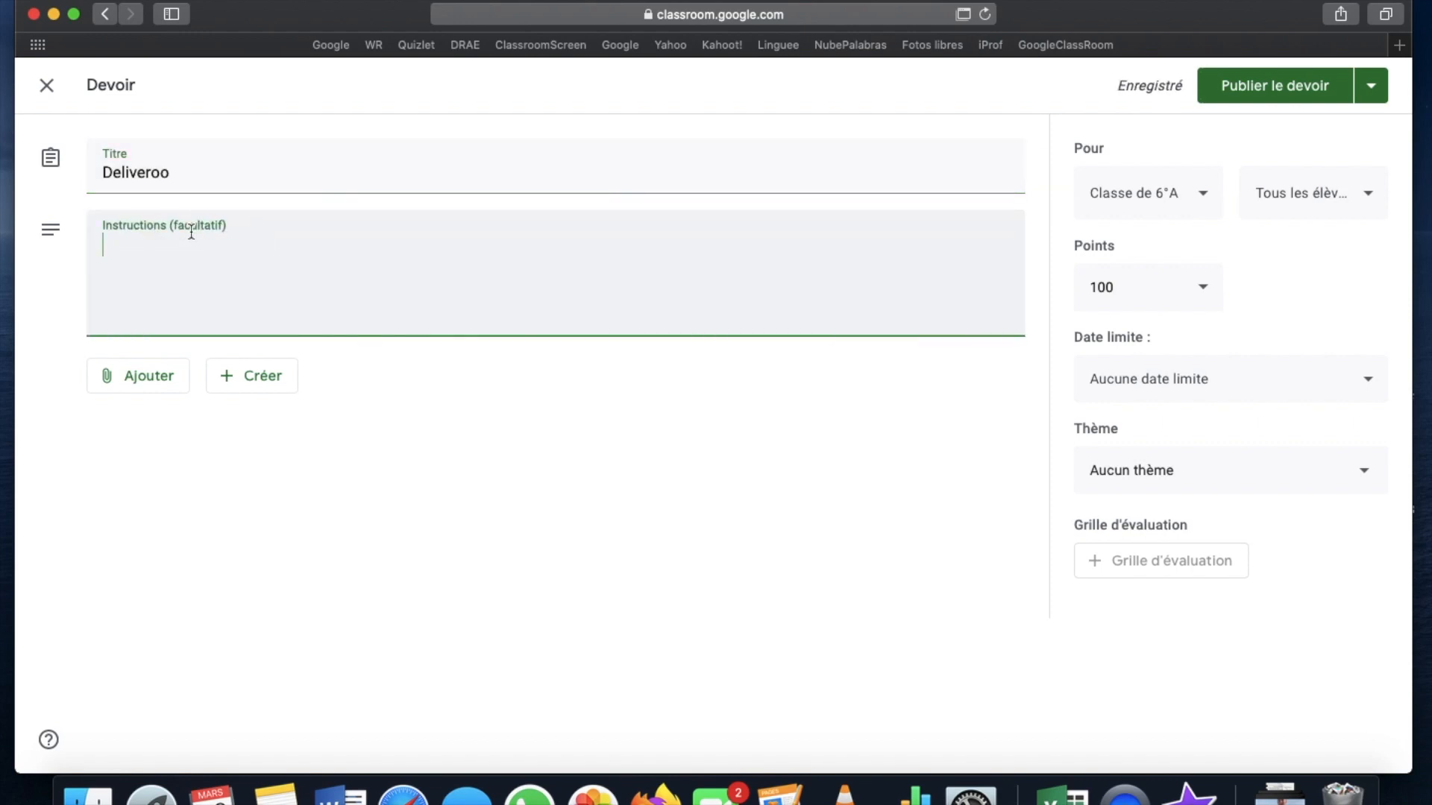
{"action": "type", "text": "1/ Re"}
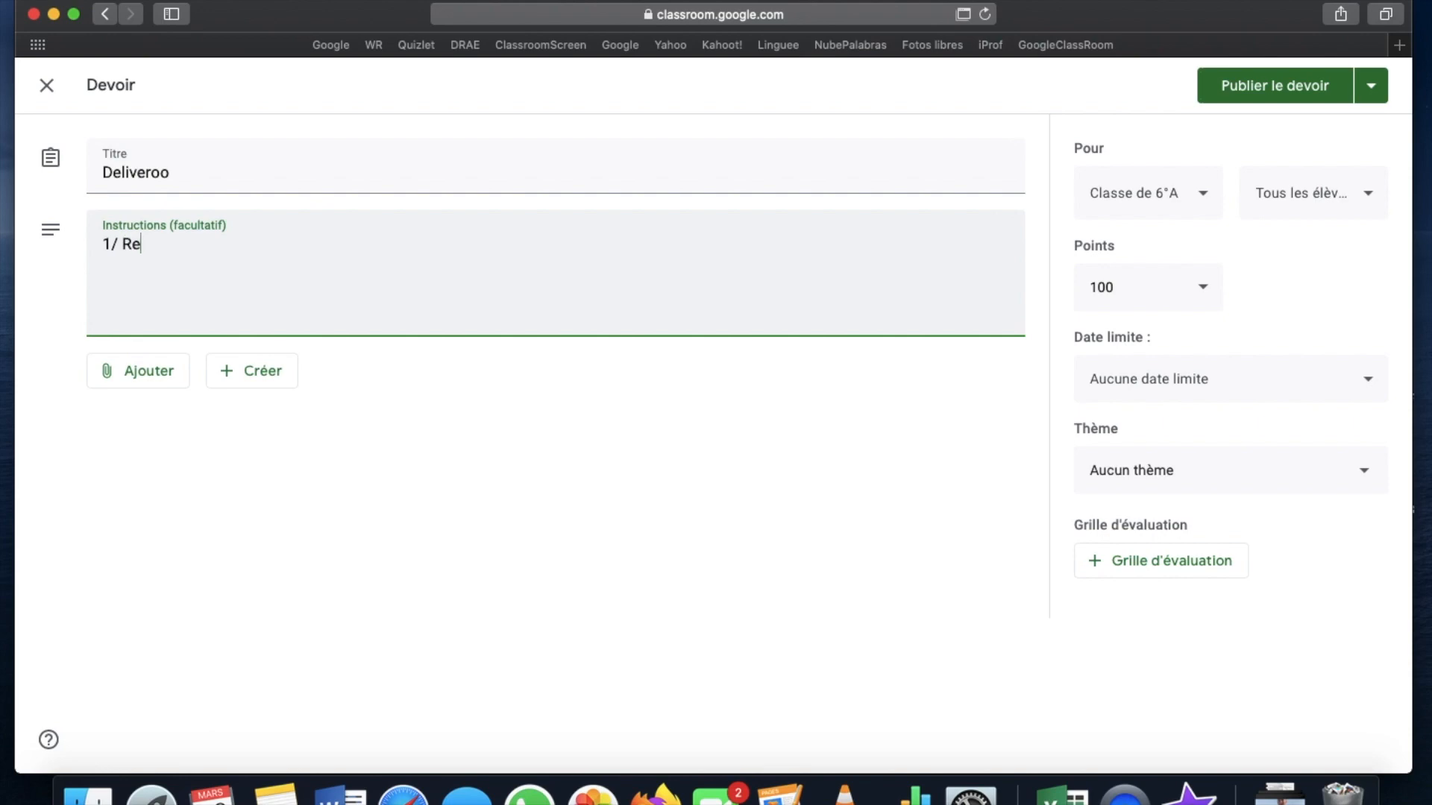
{"action": "type", "text": "fardez la vidéo"}
{"action": "key", "text": "Return"}
{"action": "type", "text": "2/ faite"}
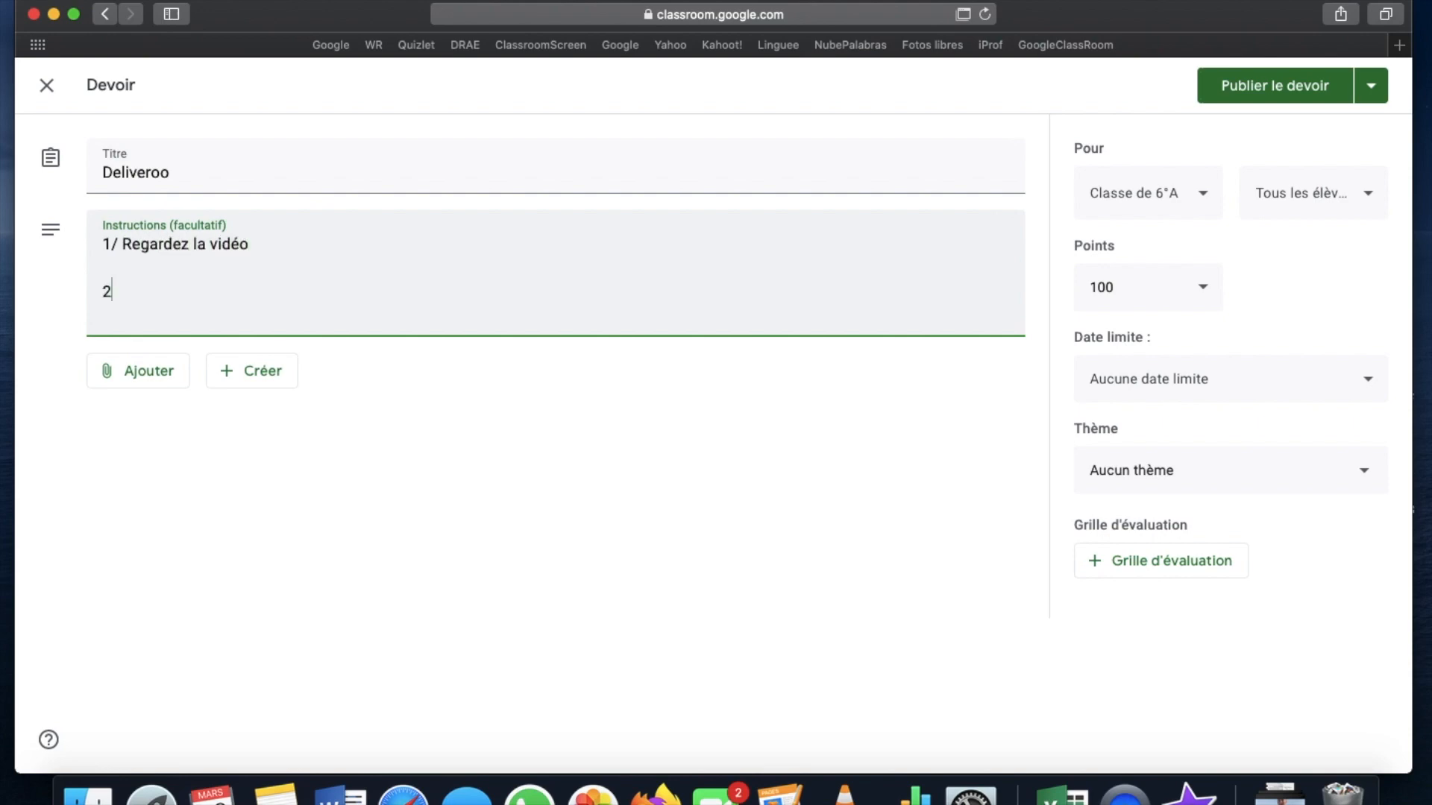
{"action": "key", "text": "BackSpace"}
{"action": "key", "text": "BackSpace"}
{"action": "key", "text": "BackSpace"}
{"action": "key", "text": "BackSpace"}
{"action": "key", "text": "BackSpace"}
{"action": "type", "text": "Faites en un CR en 100 mots..."}
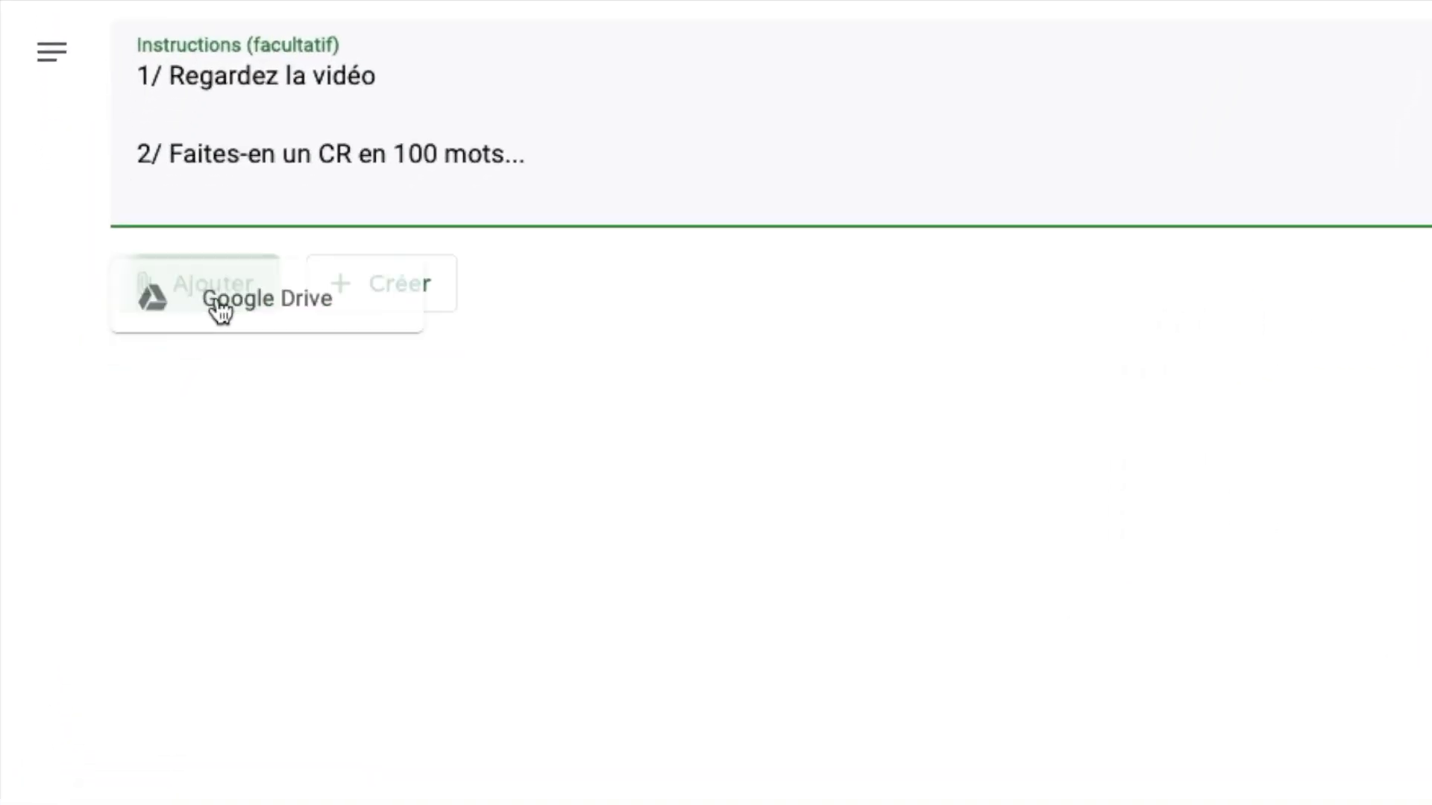
{"action": "left_click", "coordinate": [164, 367]}
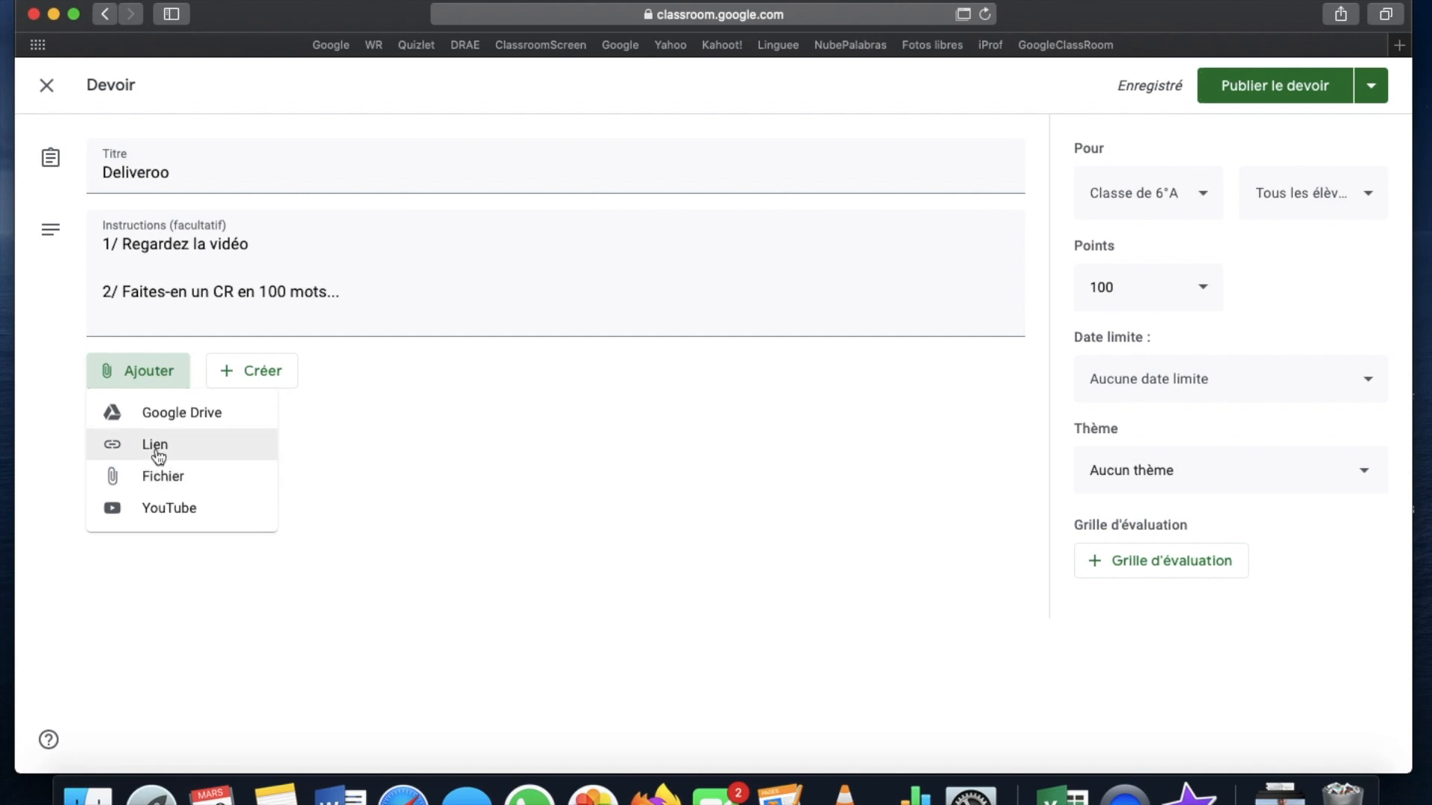
Attach the Deliveroo rider YouTube video by searching for its pasted address
{"action": "left_click", "coordinate": [158, 512]}
{"action": "left_click", "coordinate": [481, 252]}
{"action": "key", "text": "super+a"}
{"action": "key", "text": "BackSpace"}
{"action": "type", "text": "https://www.youtube.com/watch?v=Yal-9s-PVps"}
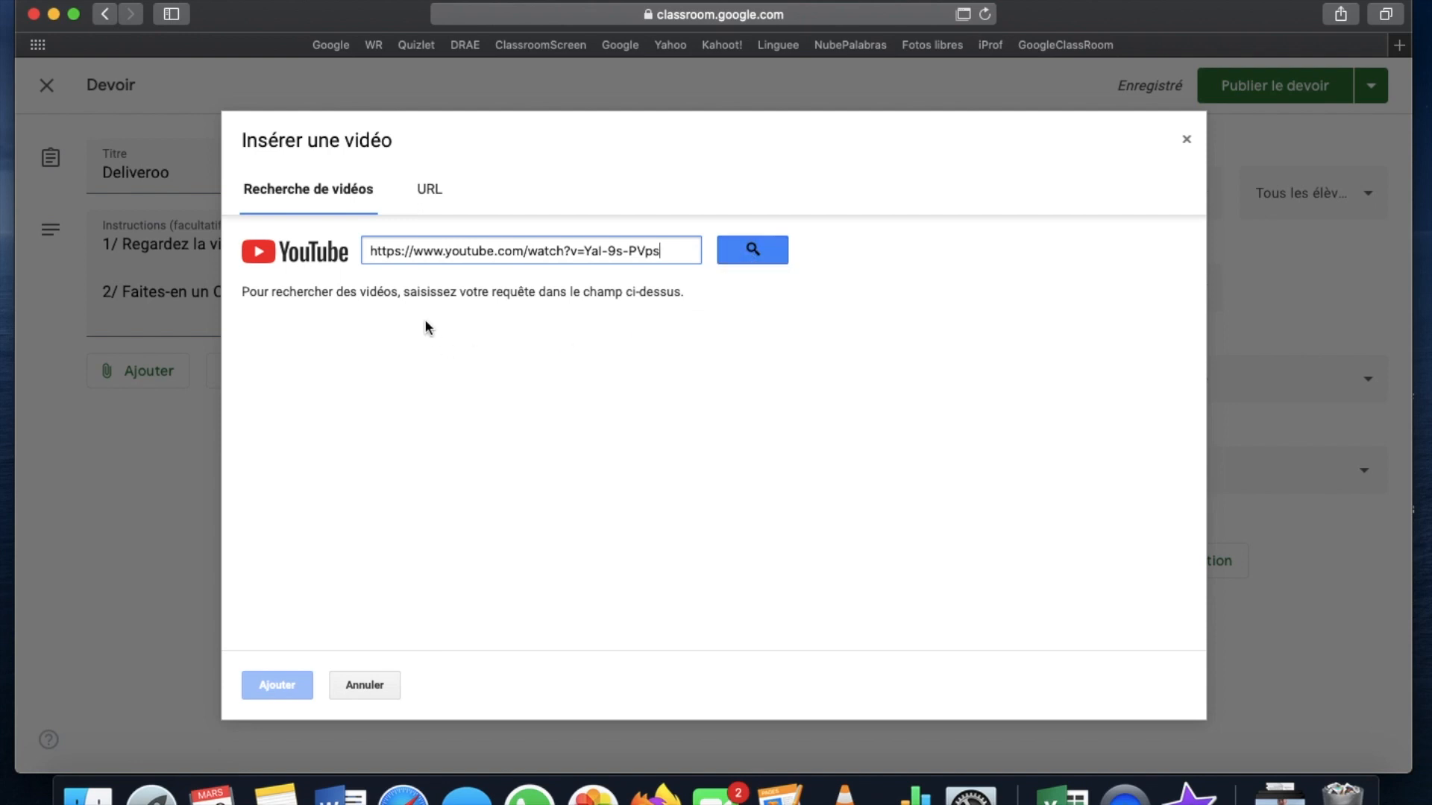
{"action": "left_click", "coordinate": [770, 253]}
{"action": "left_click", "coordinate": [527, 361]}
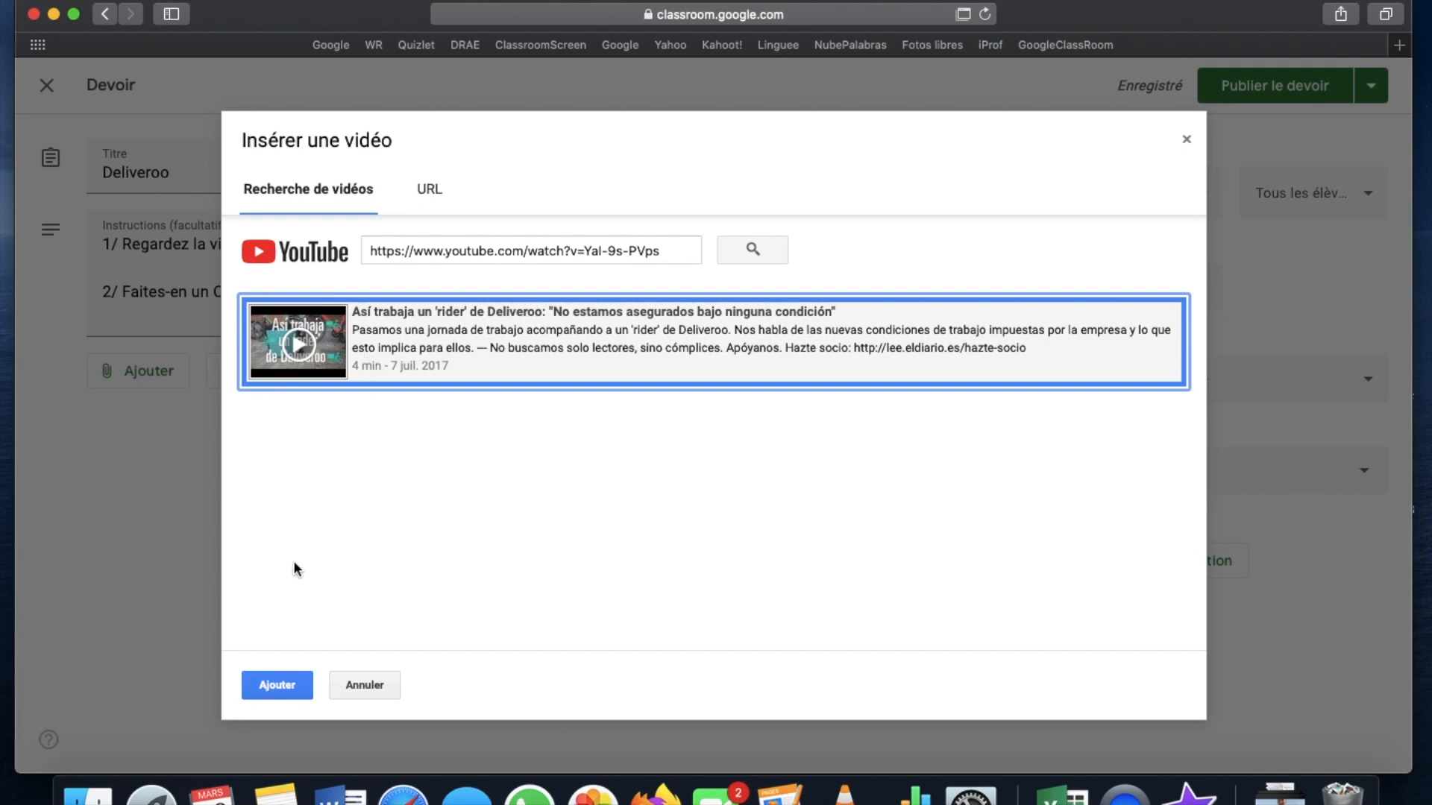
{"action": "left_click", "coordinate": [279, 685]}
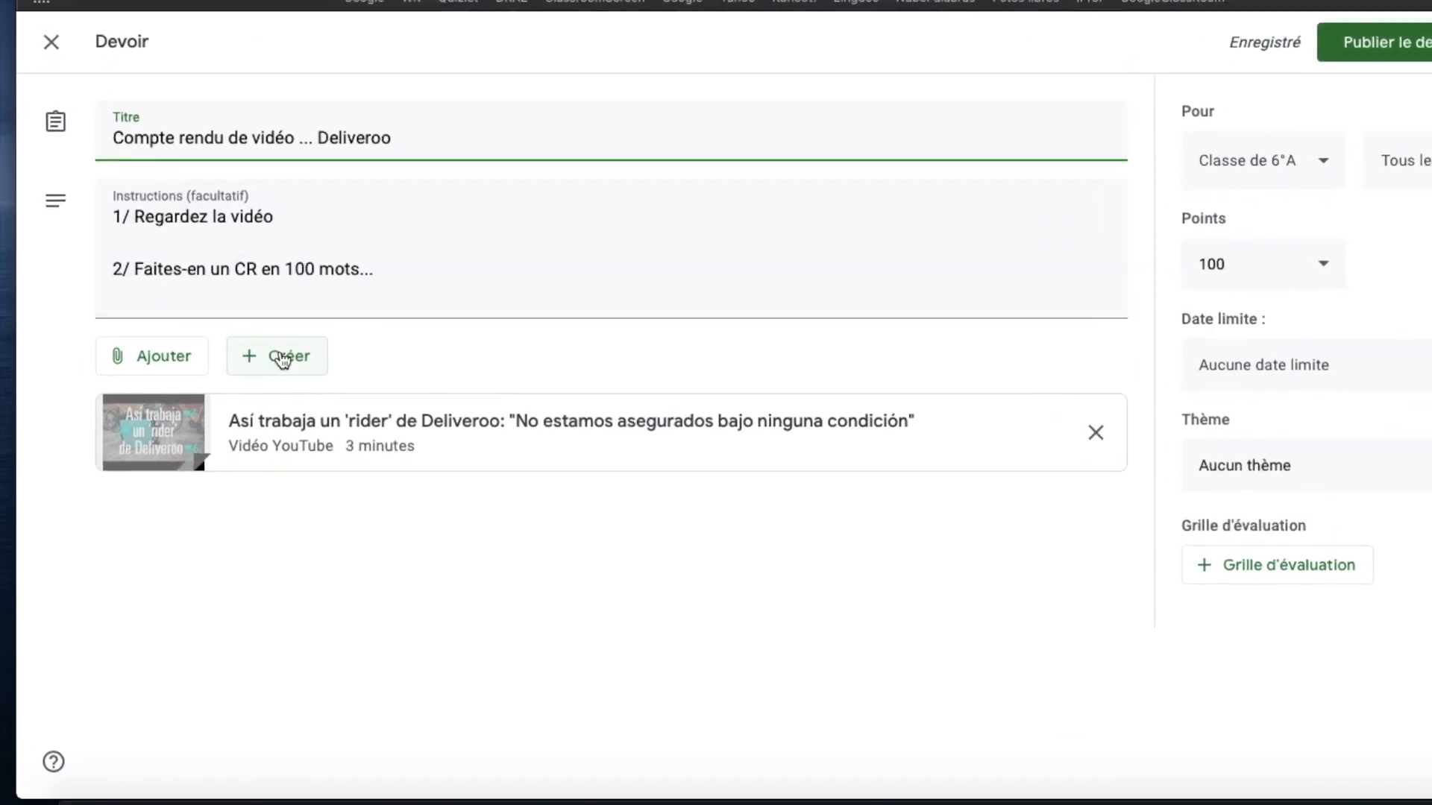
{"action": "left_click", "coordinate": [282, 359]}
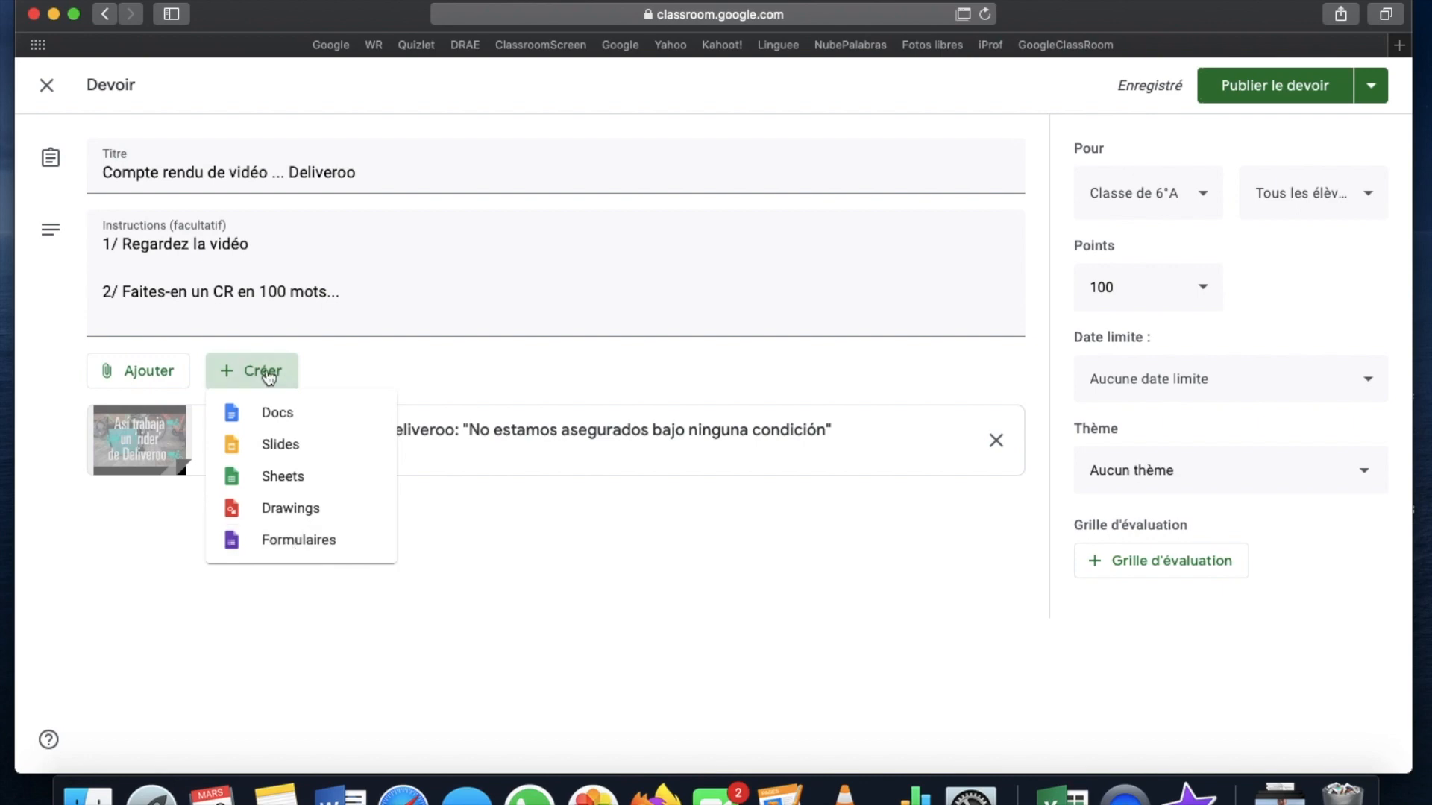
Attach a new Google Doc set to 'Faire une copie par élève' and open it
{"action": "left_click", "coordinate": [272, 412]}
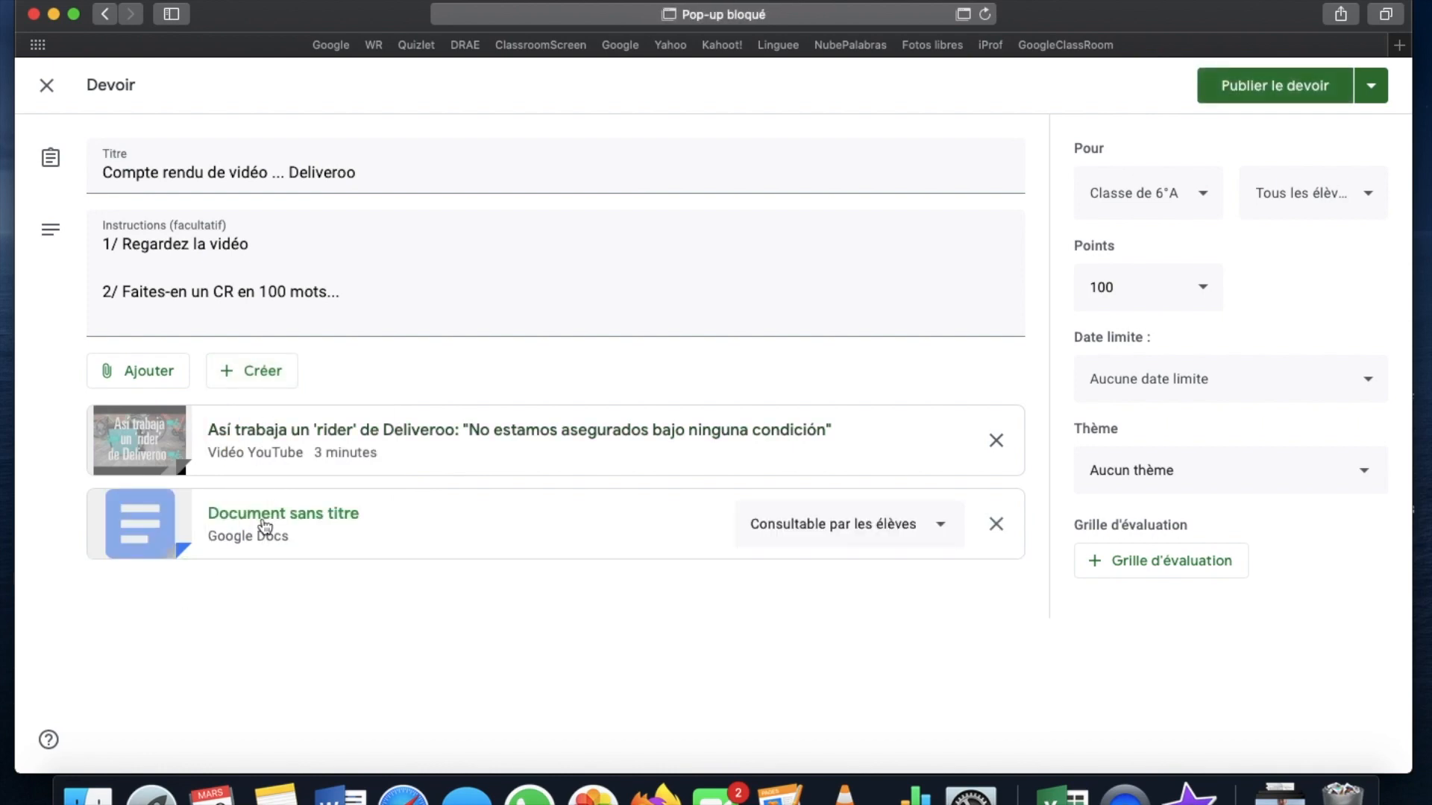
{"action": "left_click", "coordinate": [895, 528]}
{"action": "left_click", "coordinate": [857, 637]}
{"action": "left_click", "coordinate": [319, 521]}
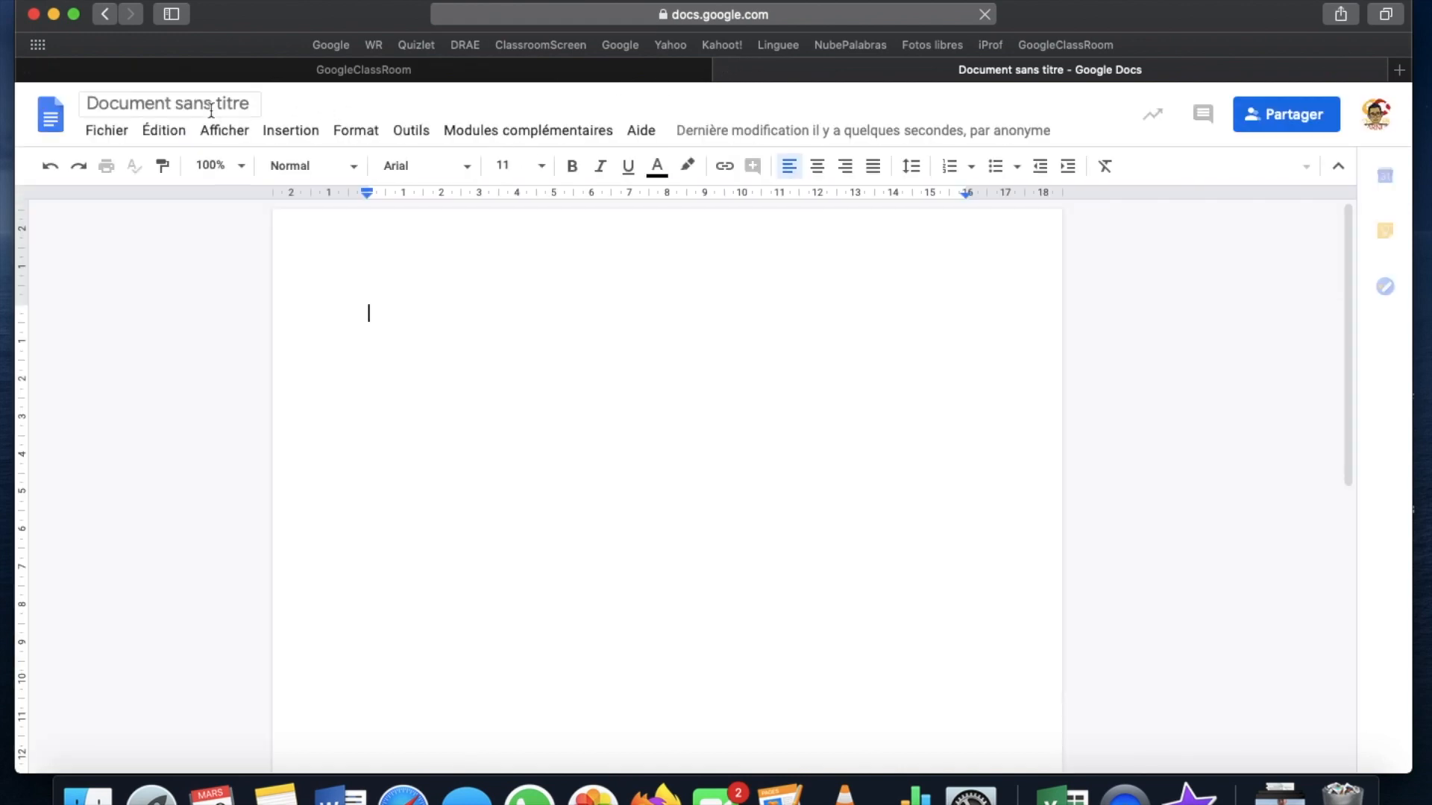
Title the document 'Compte rendu vidéo' and write the prompt 'Rédigez ici votre CR' in its body
{"action": "left_click", "coordinate": [214, 104]}
{"action": "left_click", "coordinate": [92, 103]}
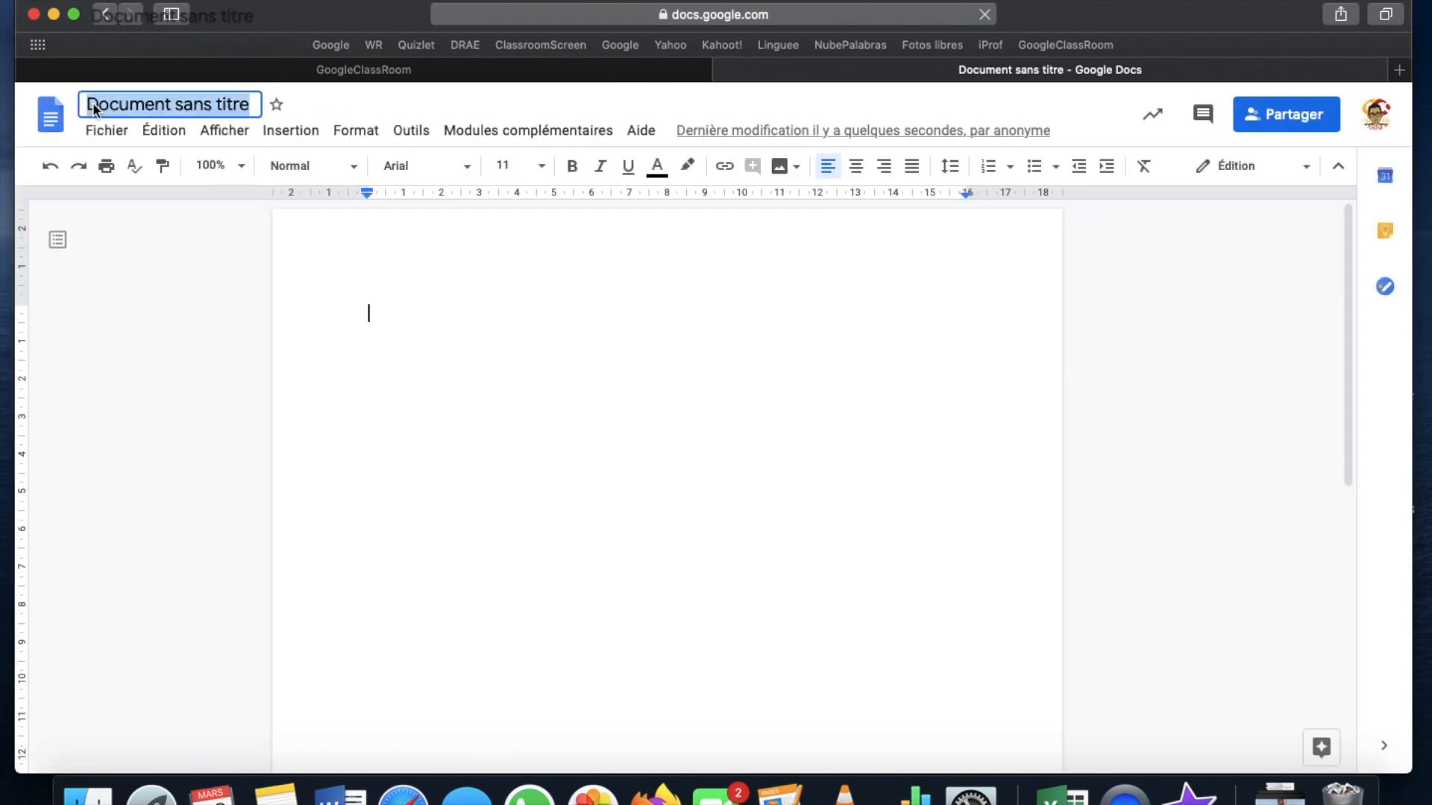
{"action": "type", "text": "Cop"}
{"action": "key", "text": "BackSpace"}
{"action": "type", "text": "pte rend"}
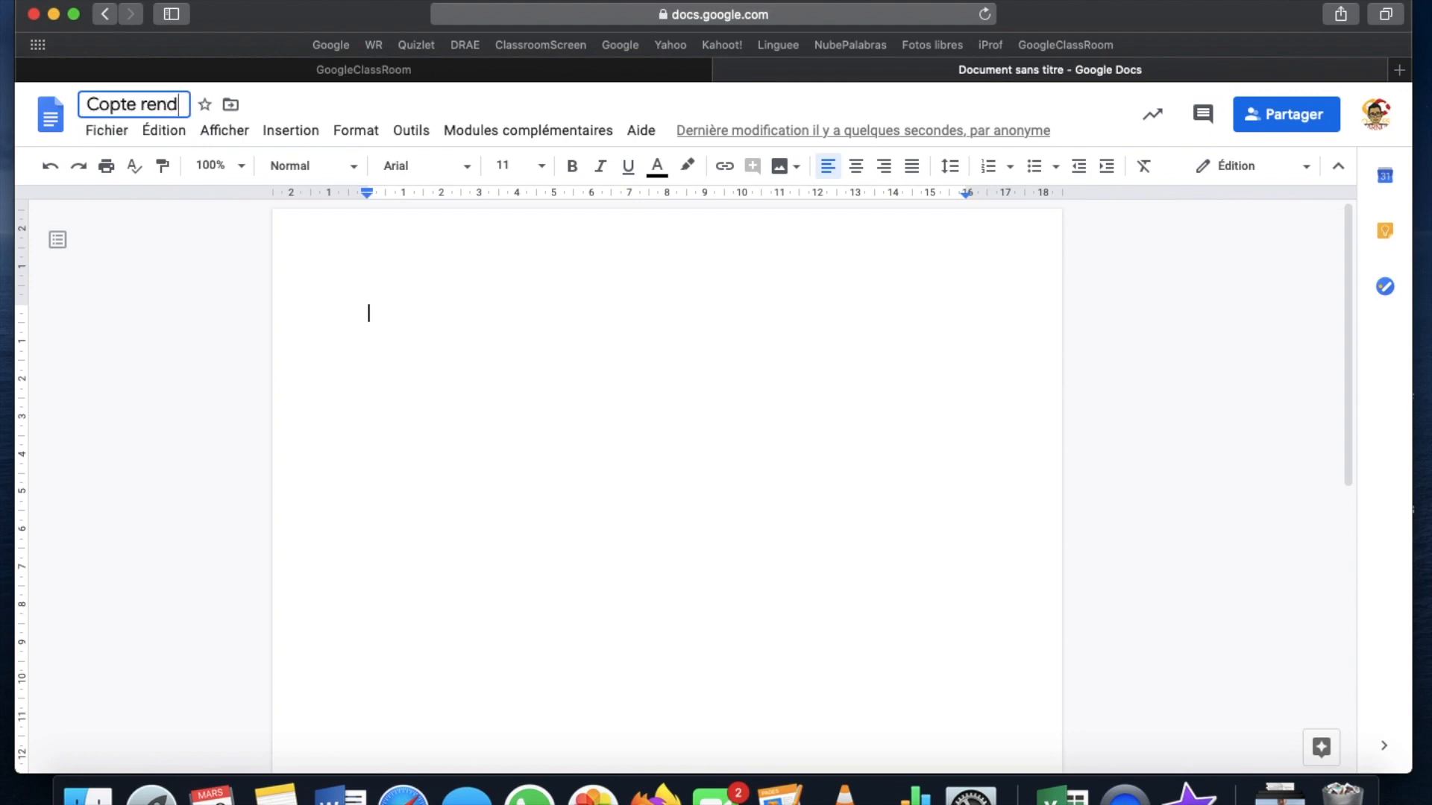
{"action": "type", "text": "u vidéo"}
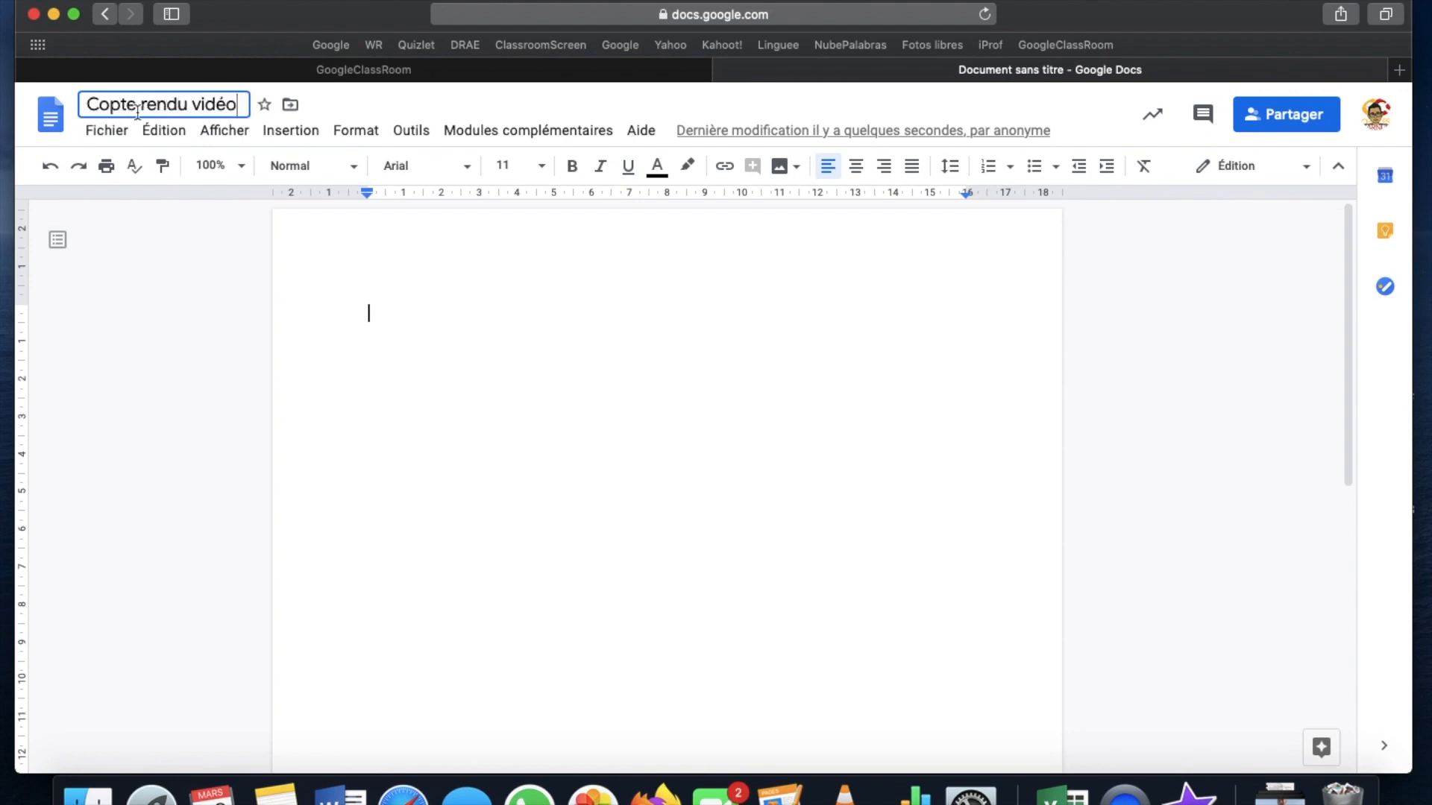
{"action": "left_click", "coordinate": [476, 308]}
{"action": "type", "text": "T"}
{"action": "key", "text": "BackSpace"}
{"action": "type", "text": "Rédigez ici votre CR"}
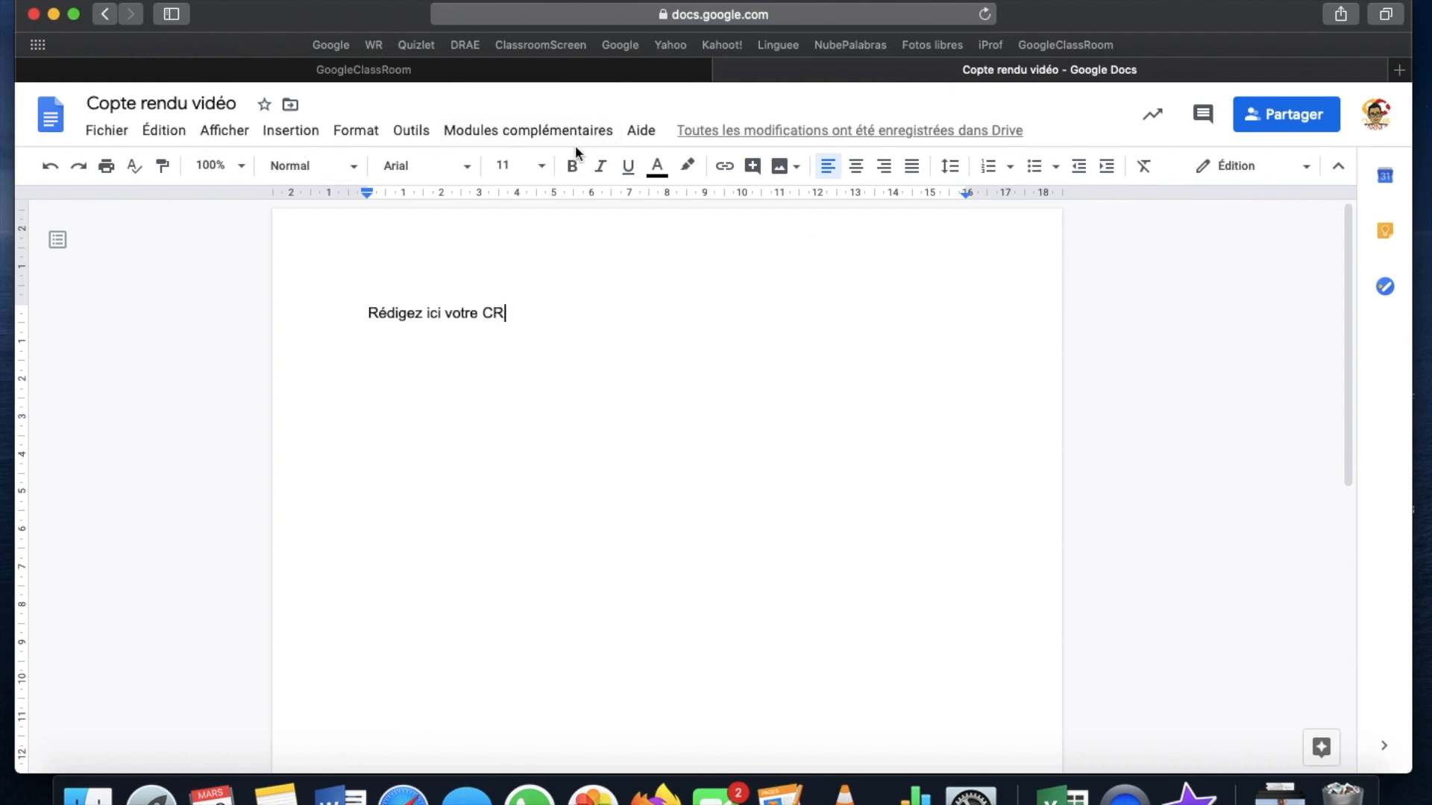
Correct the missing letter in the title, confirm it, and close the document
{"action": "left_click", "coordinate": [128, 108]}
{"action": "type", "text": "m"}
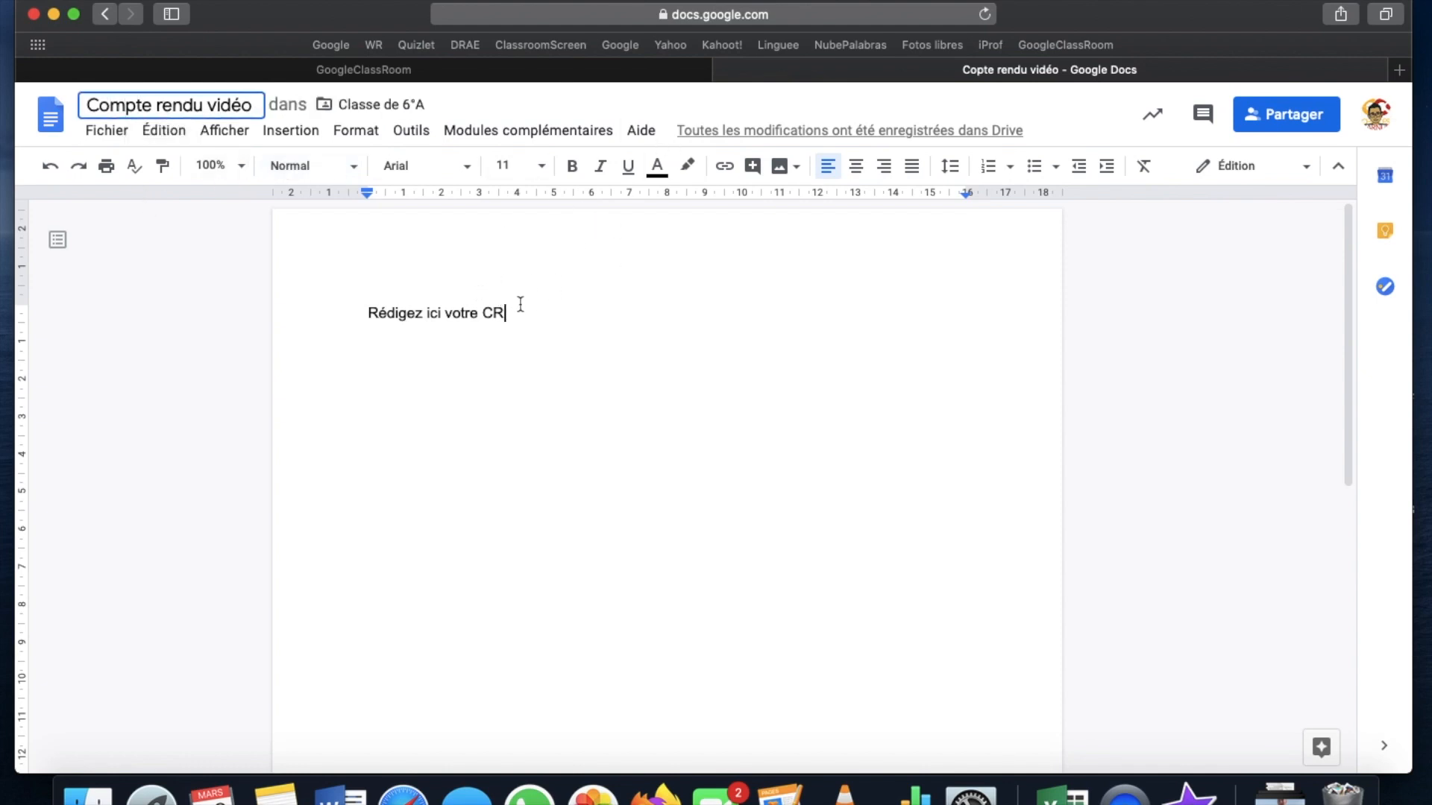
{"action": "key", "text": "Return"}
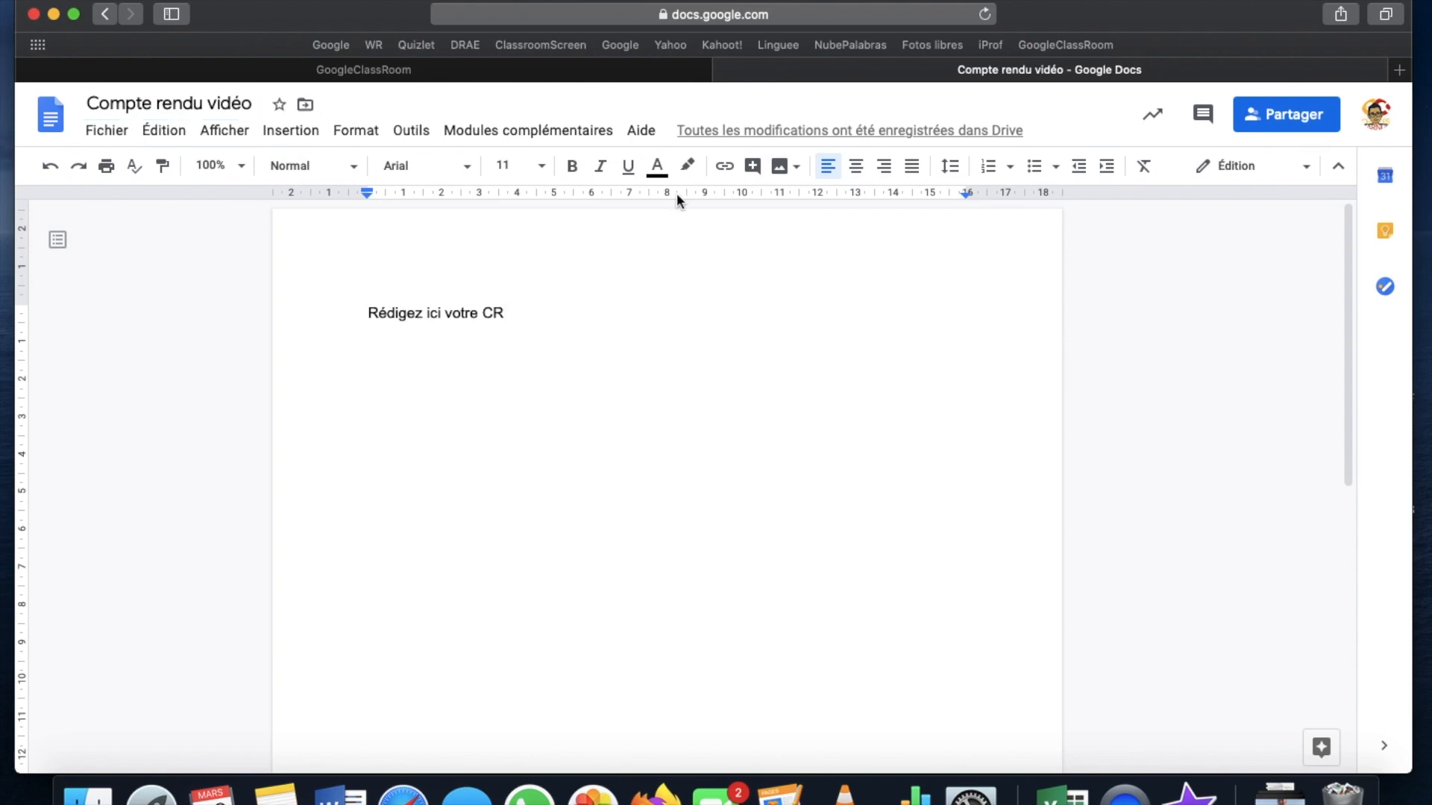
{"action": "left_click", "coordinate": [724, 70]}
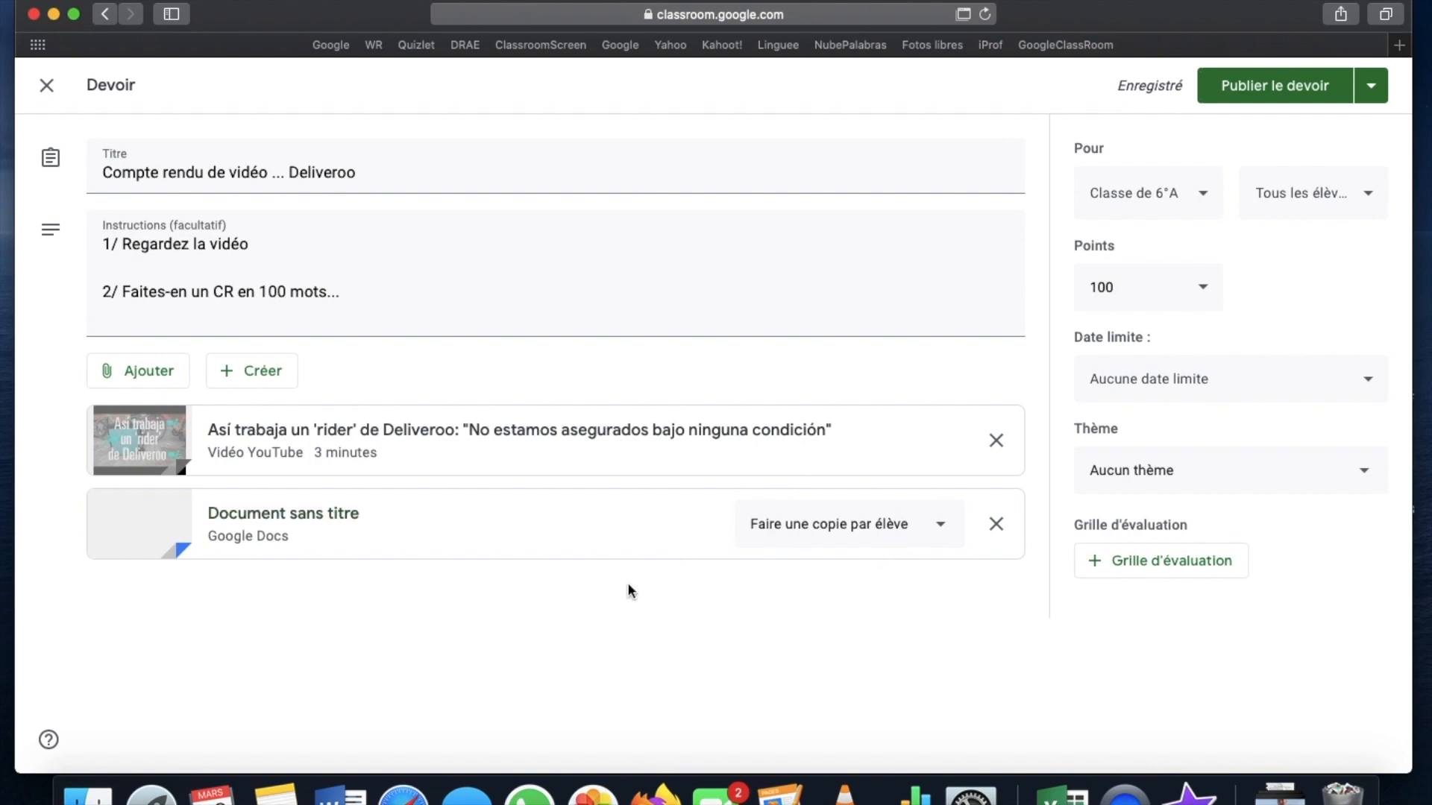
Keep the assignment for Classe de 6°A at 100 points and set its due date to tomorrow
{"action": "left_click", "coordinate": [1191, 211]}
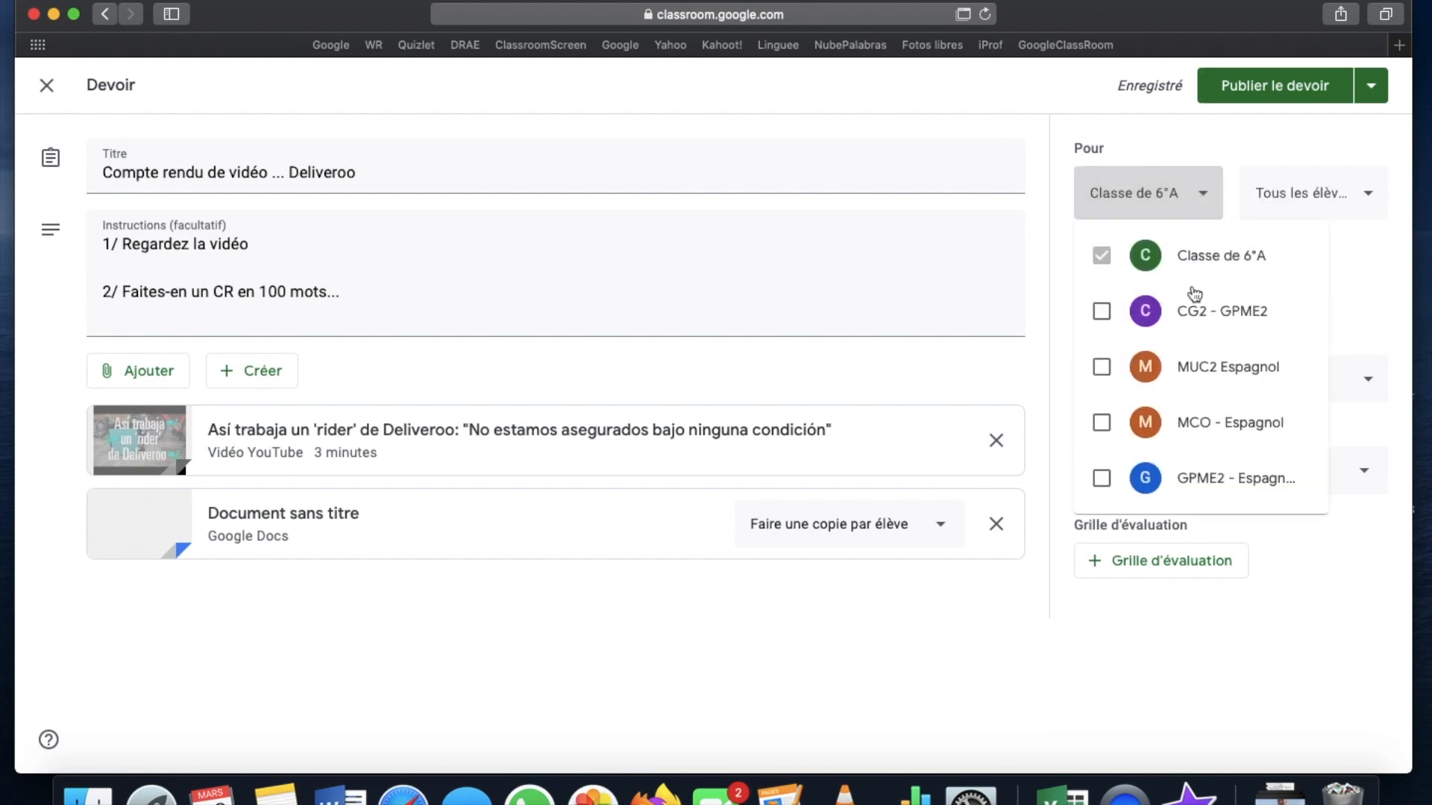
{"action": "left_click", "coordinate": [1197, 197]}
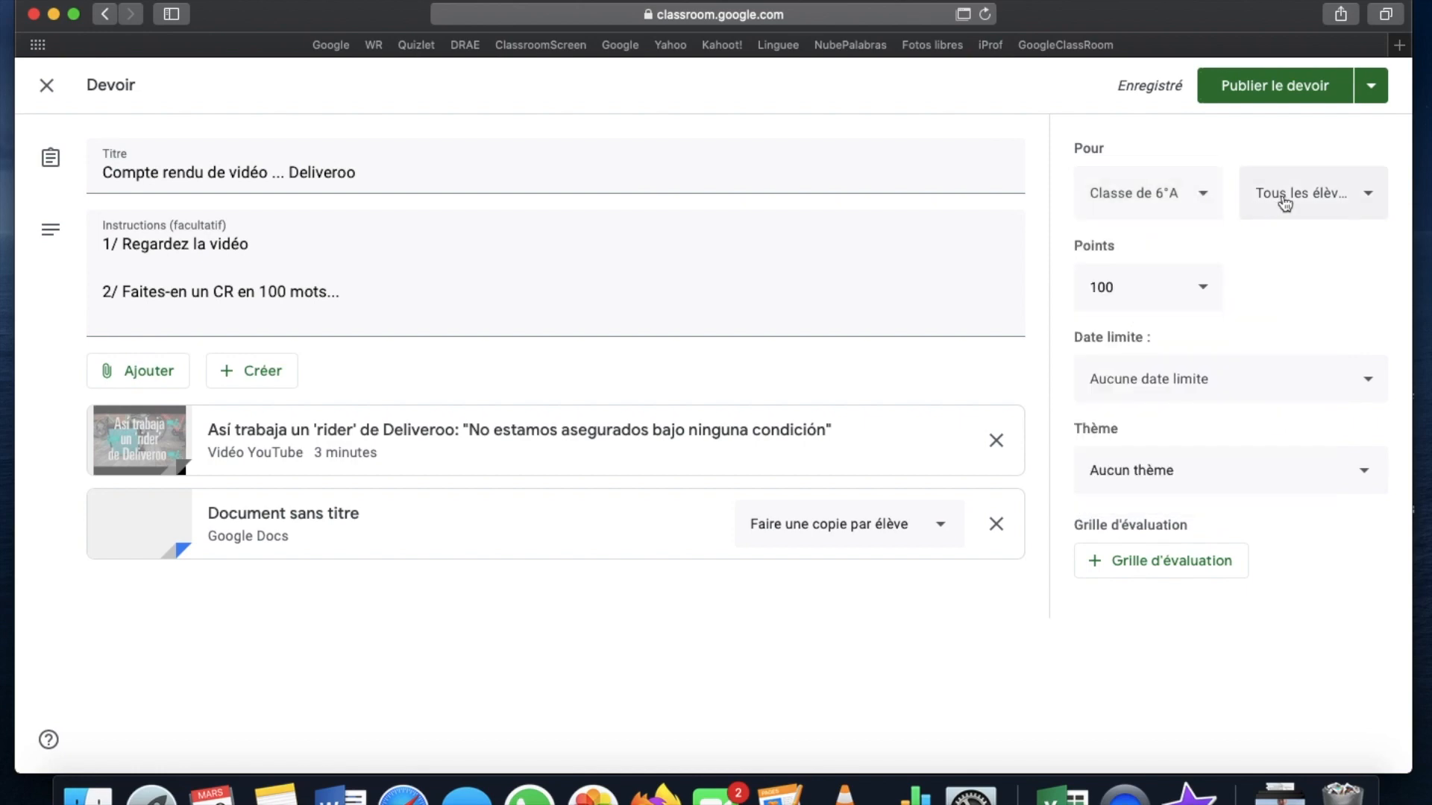
{"action": "left_click", "coordinate": [1303, 196]}
{"action": "left_click", "coordinate": [1302, 196]}
{"action": "left_click", "coordinate": [1204, 300]}
{"action": "left_click", "coordinate": [1204, 300]}
{"action": "left_click", "coordinate": [1228, 383]}
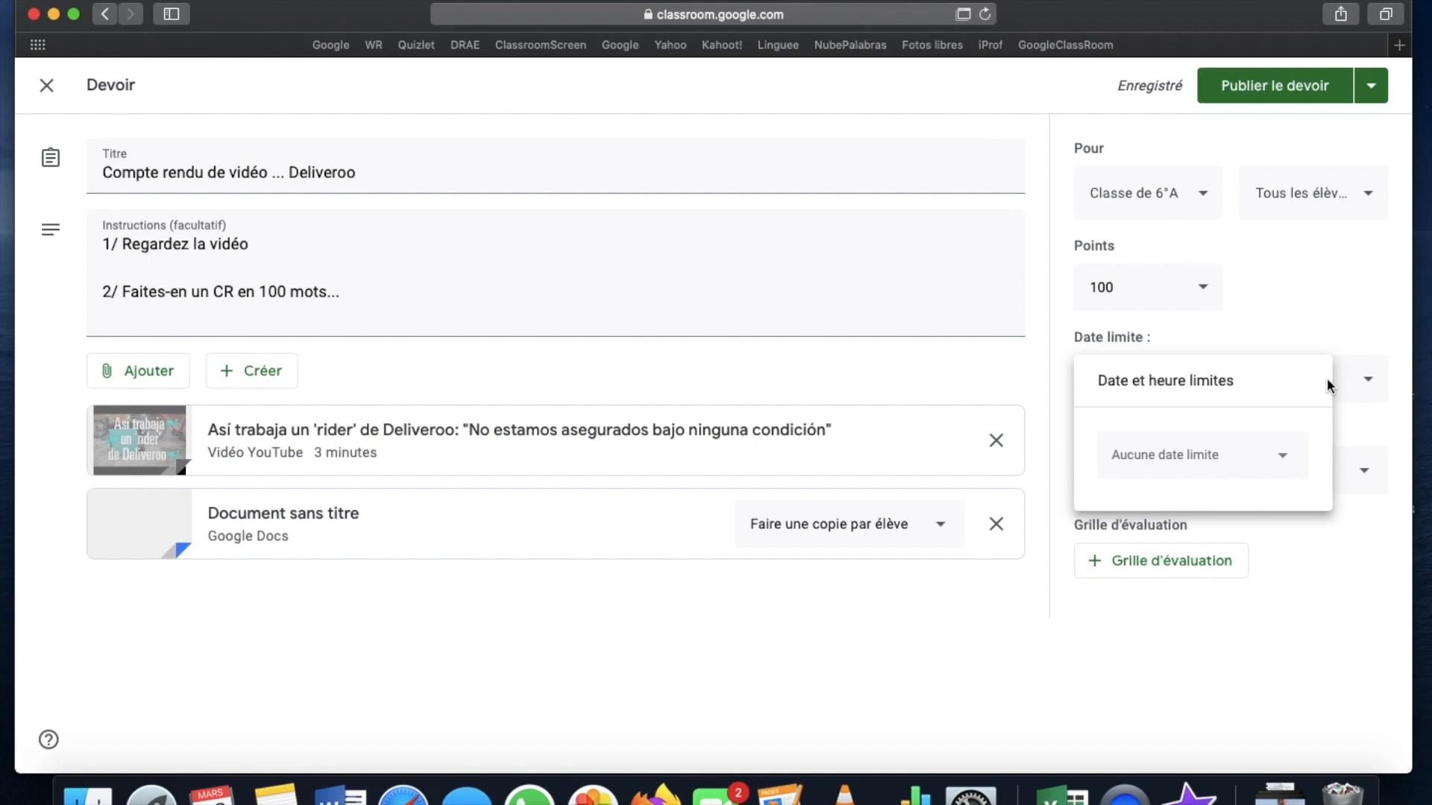
{"action": "left_click", "coordinate": [1336, 339]}
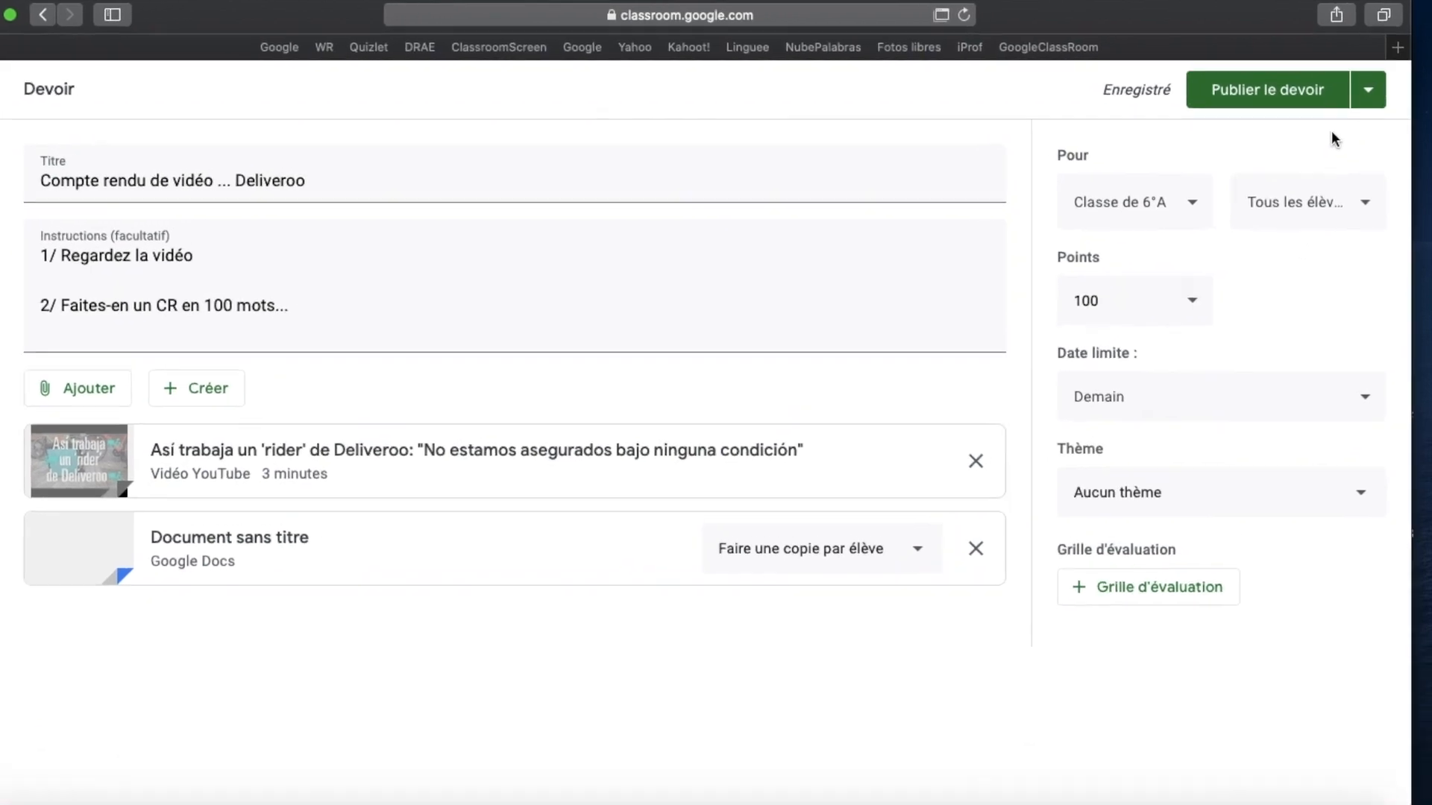
Publish the assignment to 6°A and, as the student, open its attached Deliveroo YouTube video
{"action": "left_click", "coordinate": [1247, 139]}
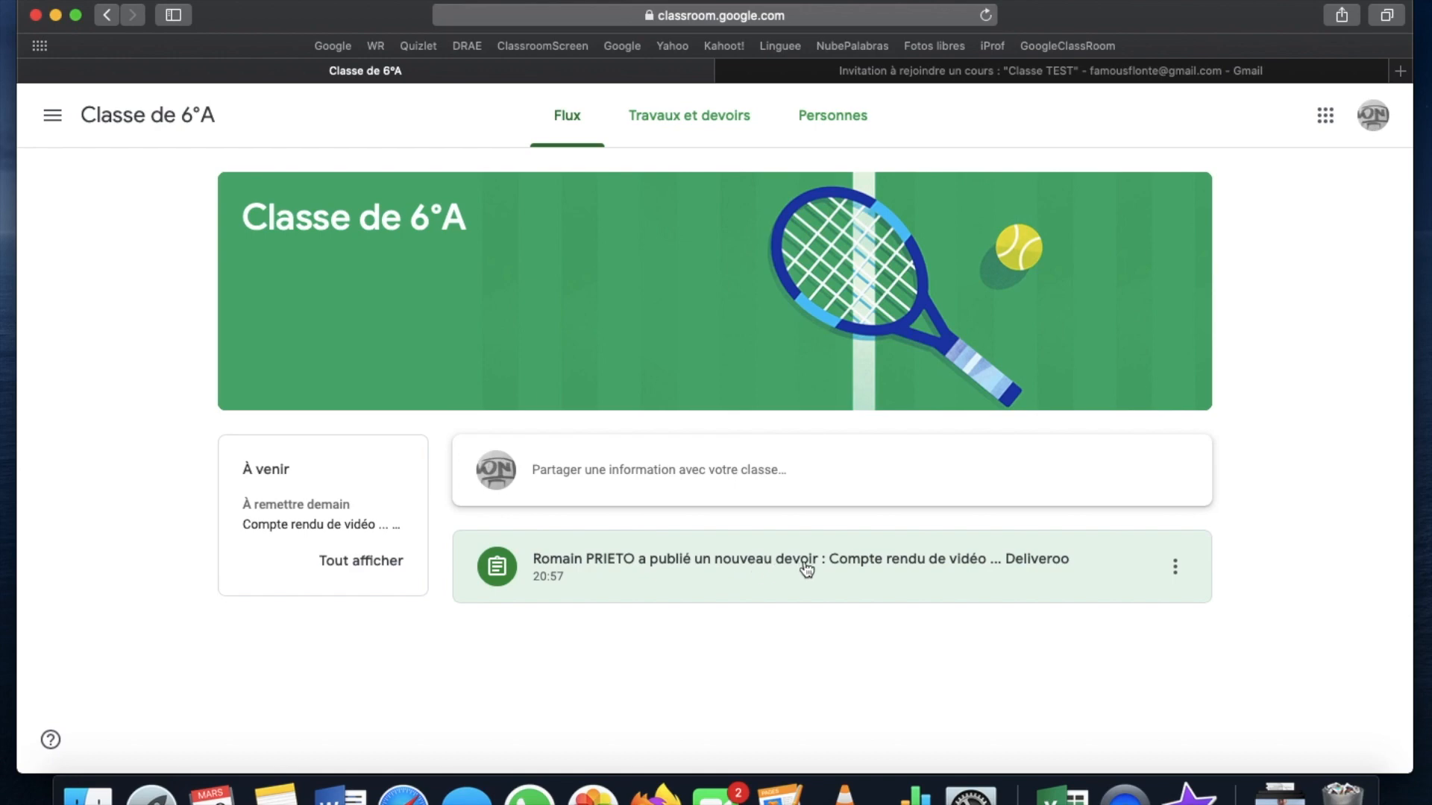
{"action": "left_click", "coordinate": [977, 566]}
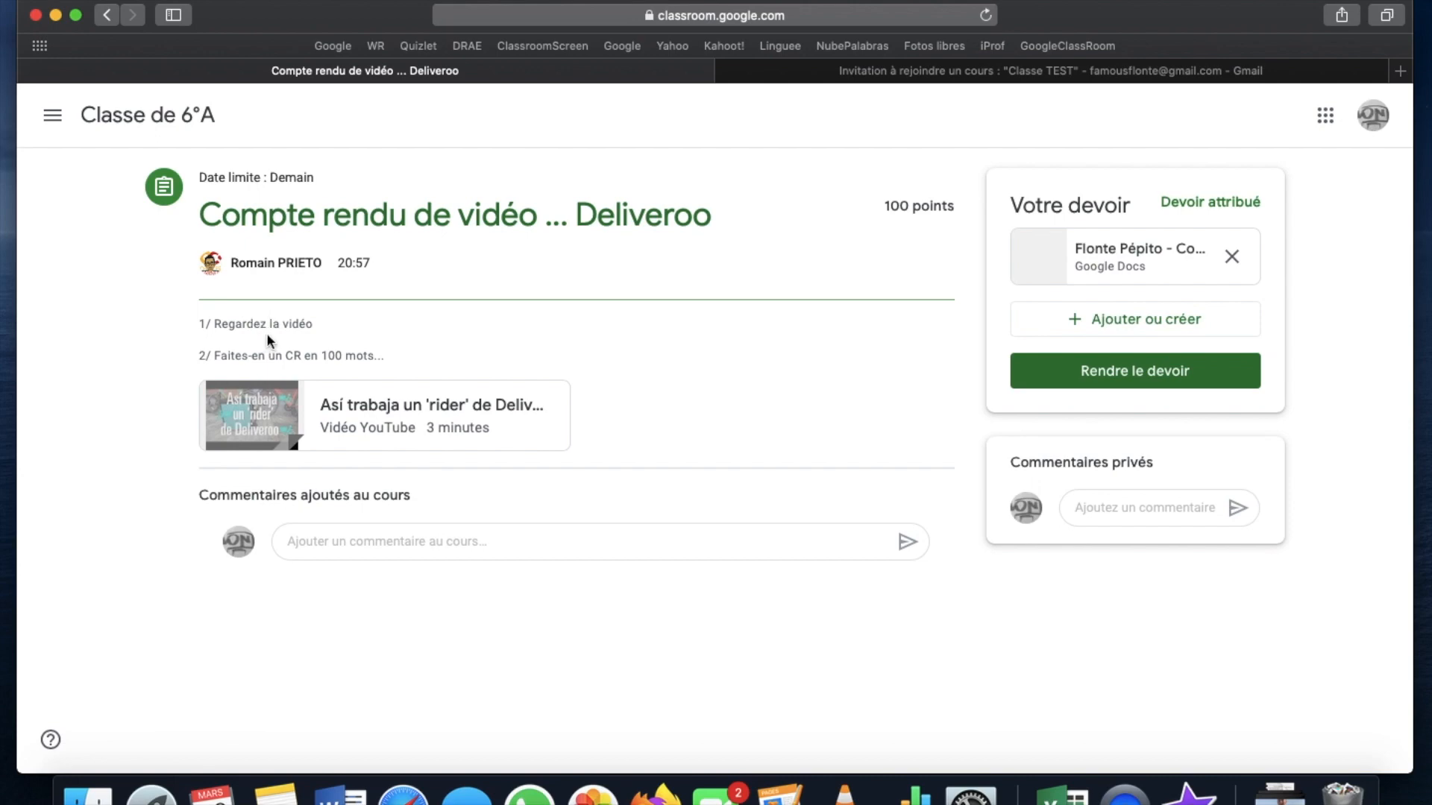
{"action": "left_click", "coordinate": [357, 417]}
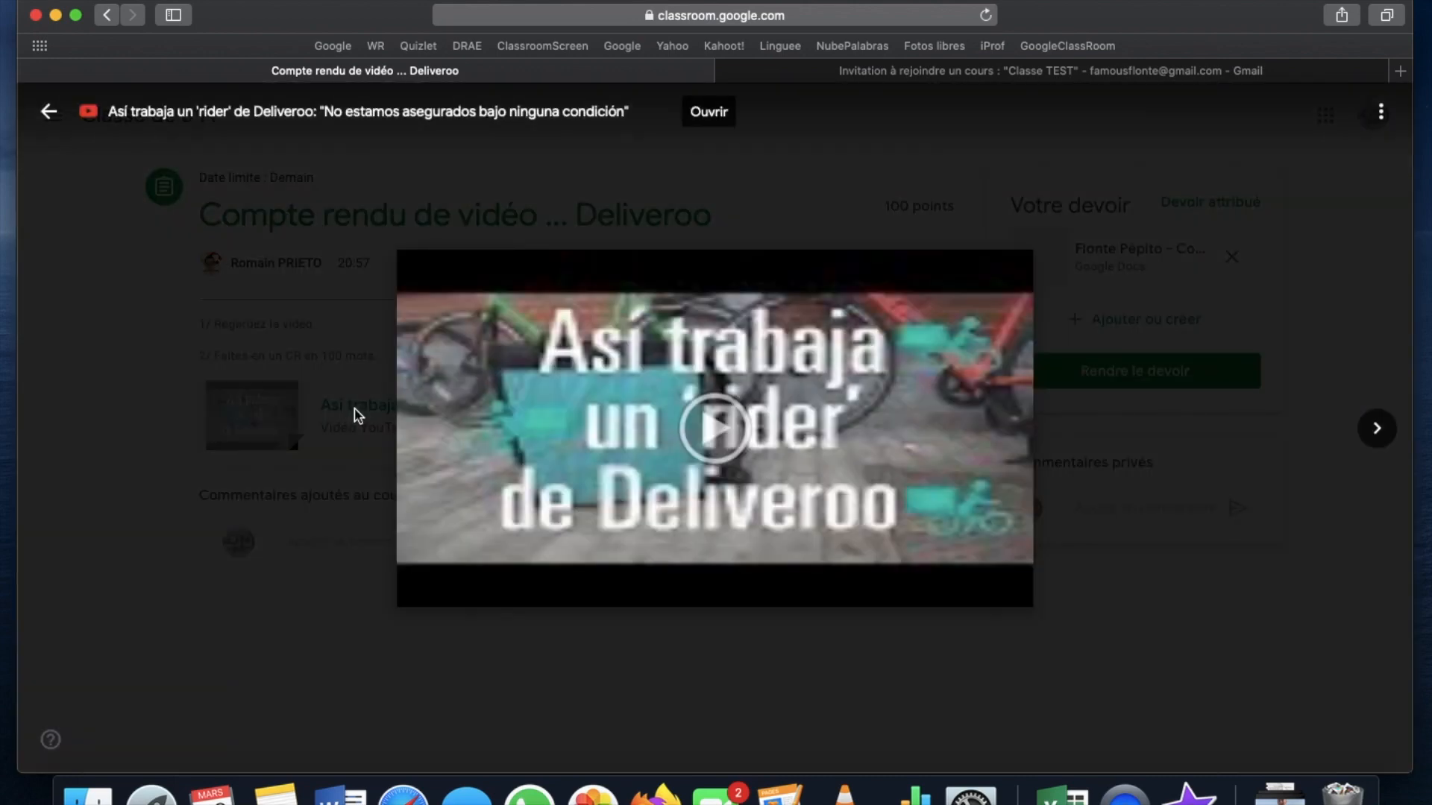
Pause and close the video, then open the student's copy of the Compte rendu vidéo doc
{"action": "left_click", "coordinate": [418, 595]}
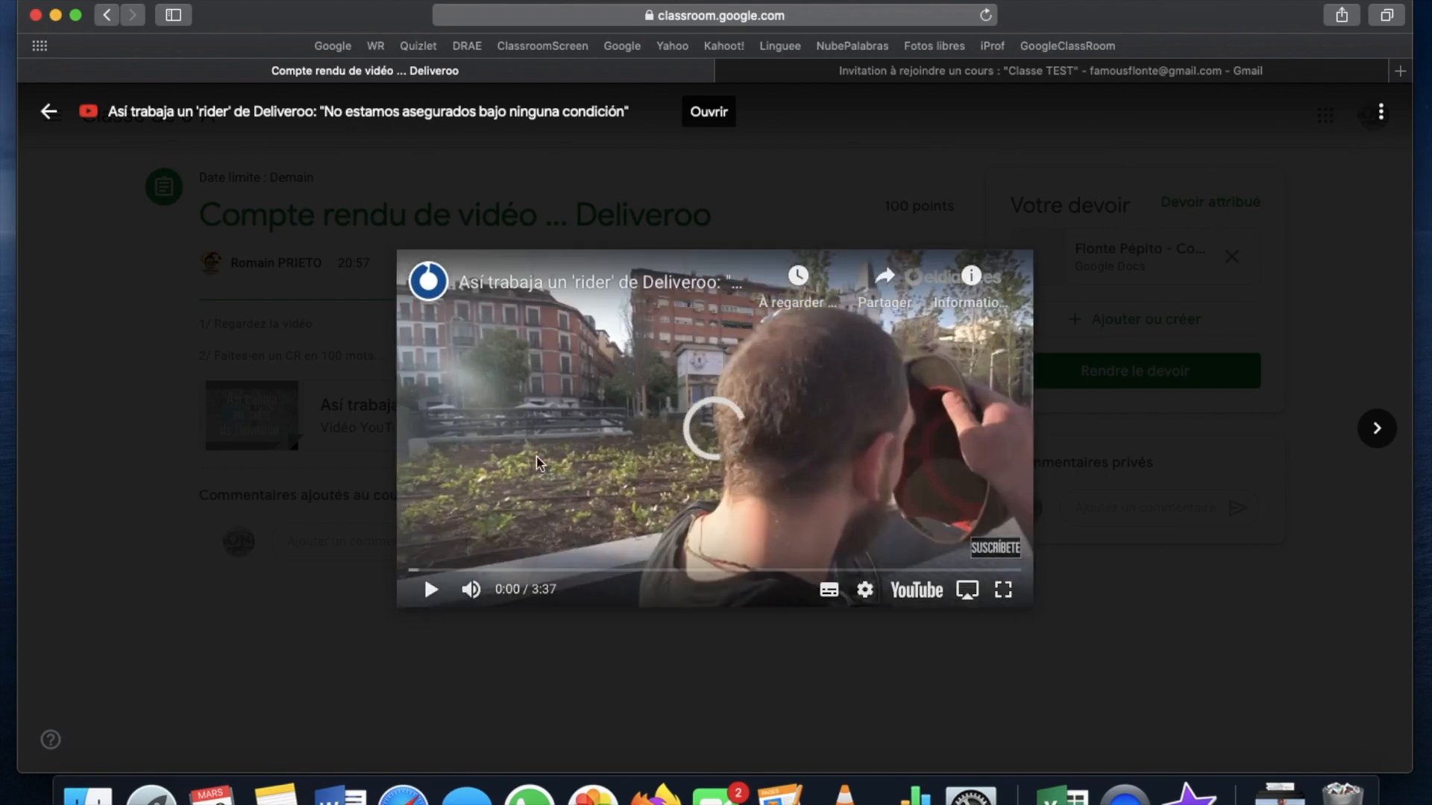
{"action": "left_click", "coordinate": [48, 112]}
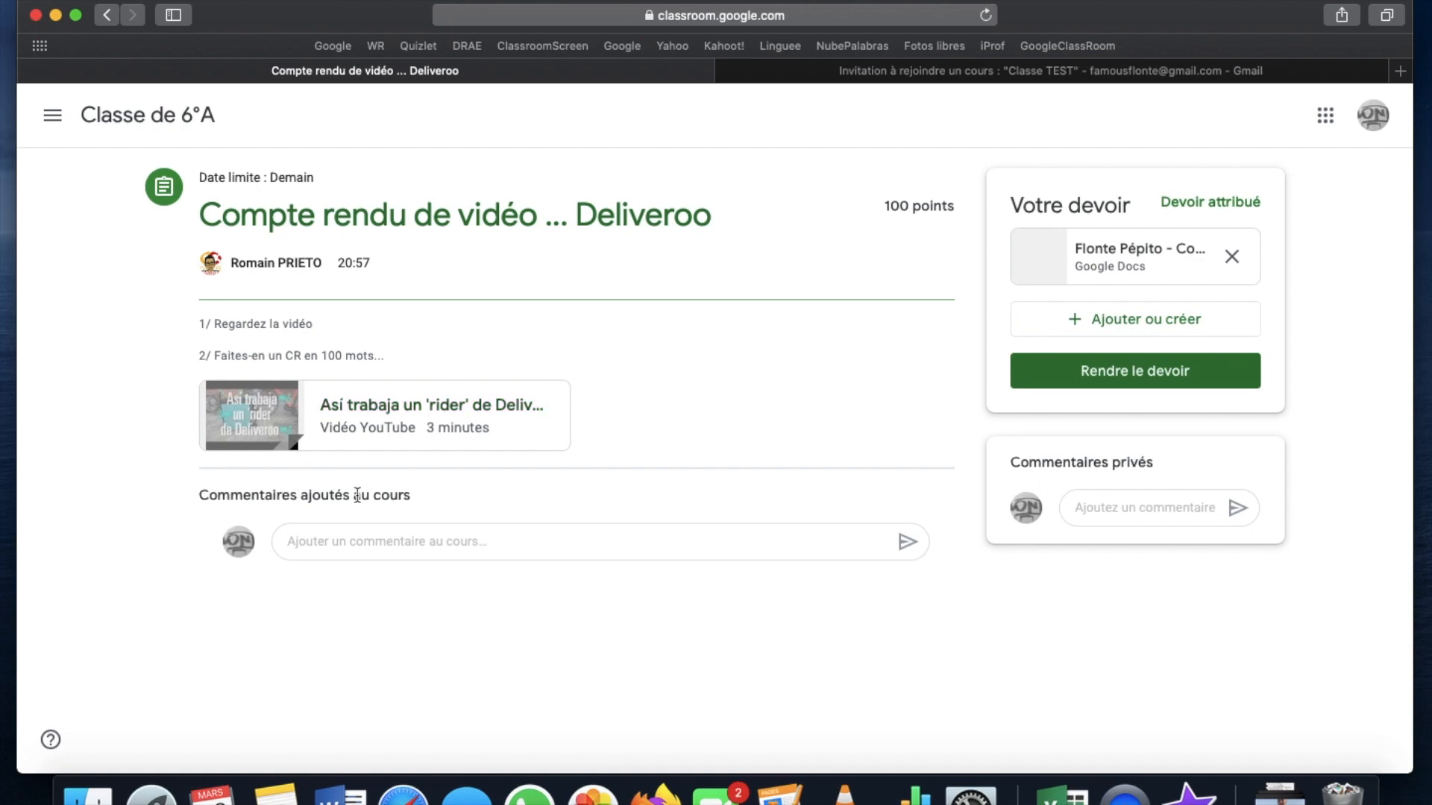
{"action": "left_click", "coordinate": [369, 540]}
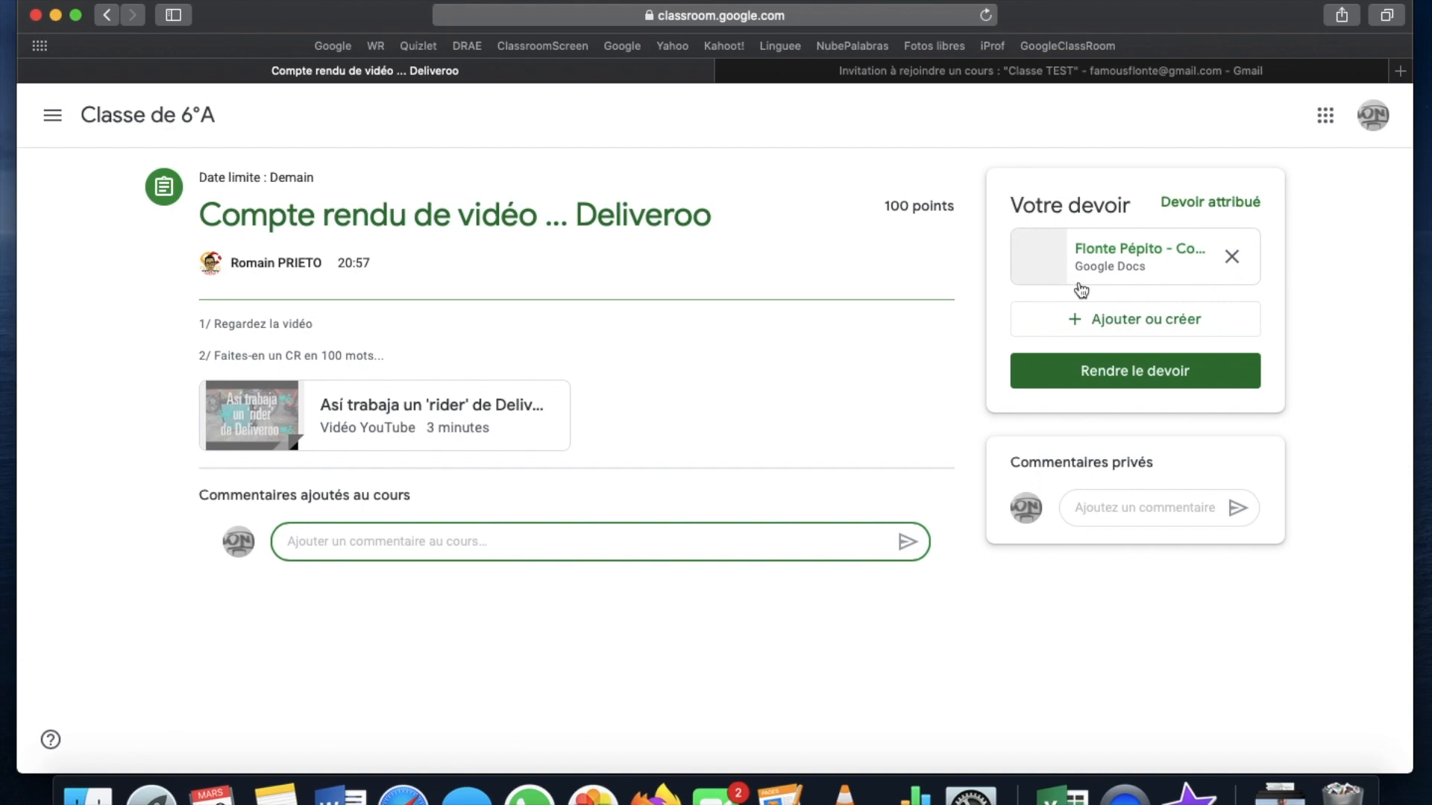
{"action": "left_click", "coordinate": [1137, 265]}
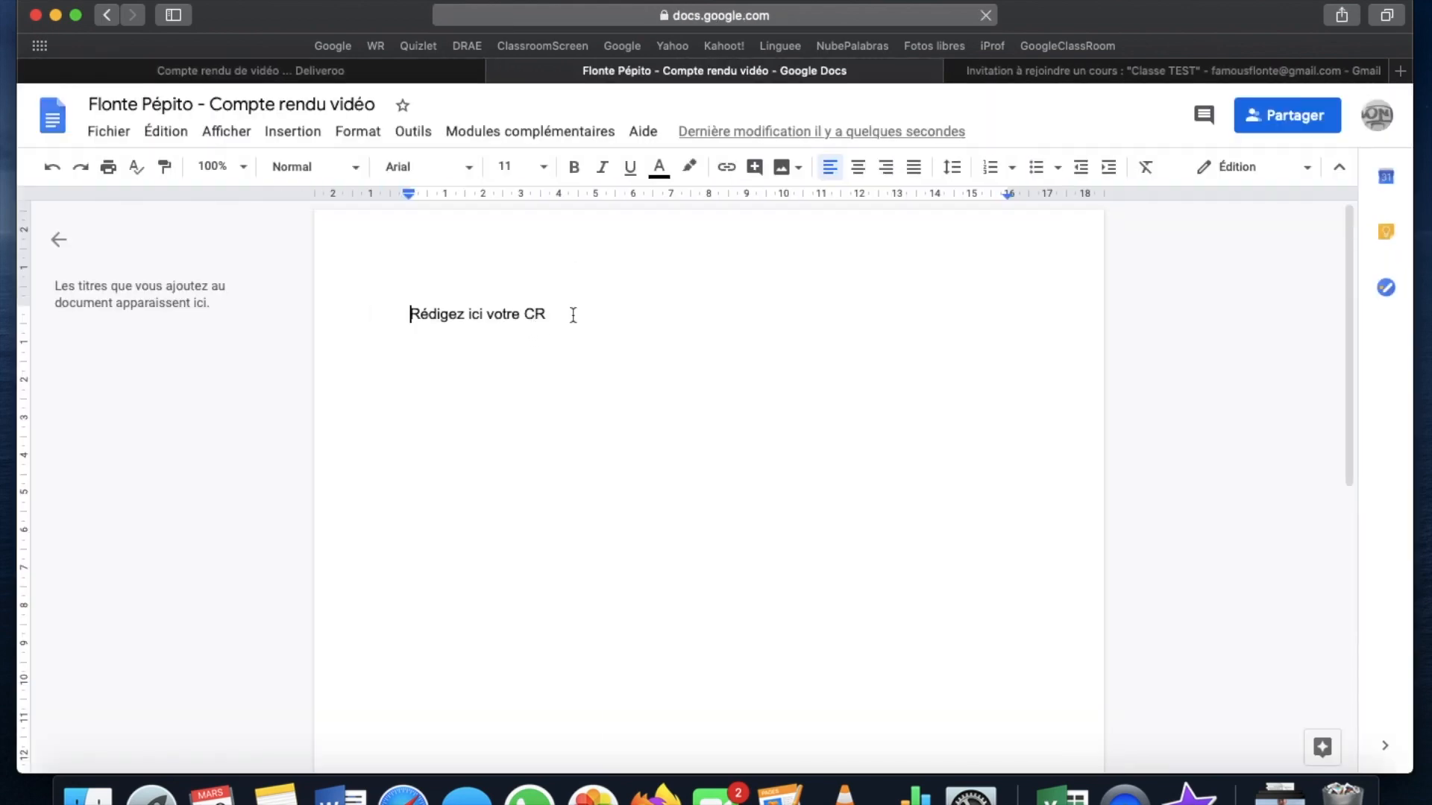
Type 'Deliveroo es una empresa de raprarto a domicilio de comida' below the prompt and close the doc
{"action": "left_click", "coordinate": [572, 315]}
{"action": "key", "text": "Return"}
{"action": "key", "text": "Return"}
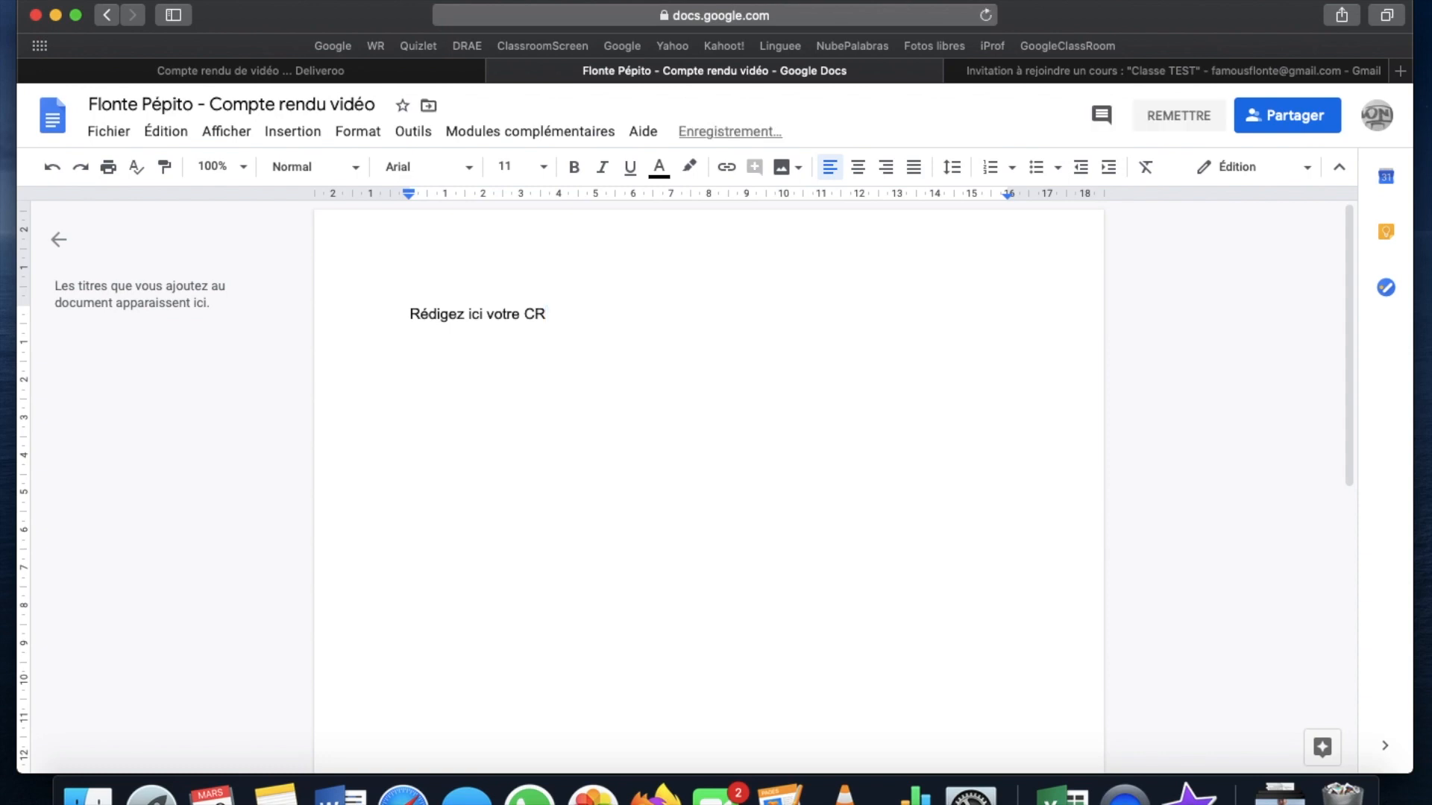
{"action": "type", "text": "Deliveroo es una empresa de rapr"}
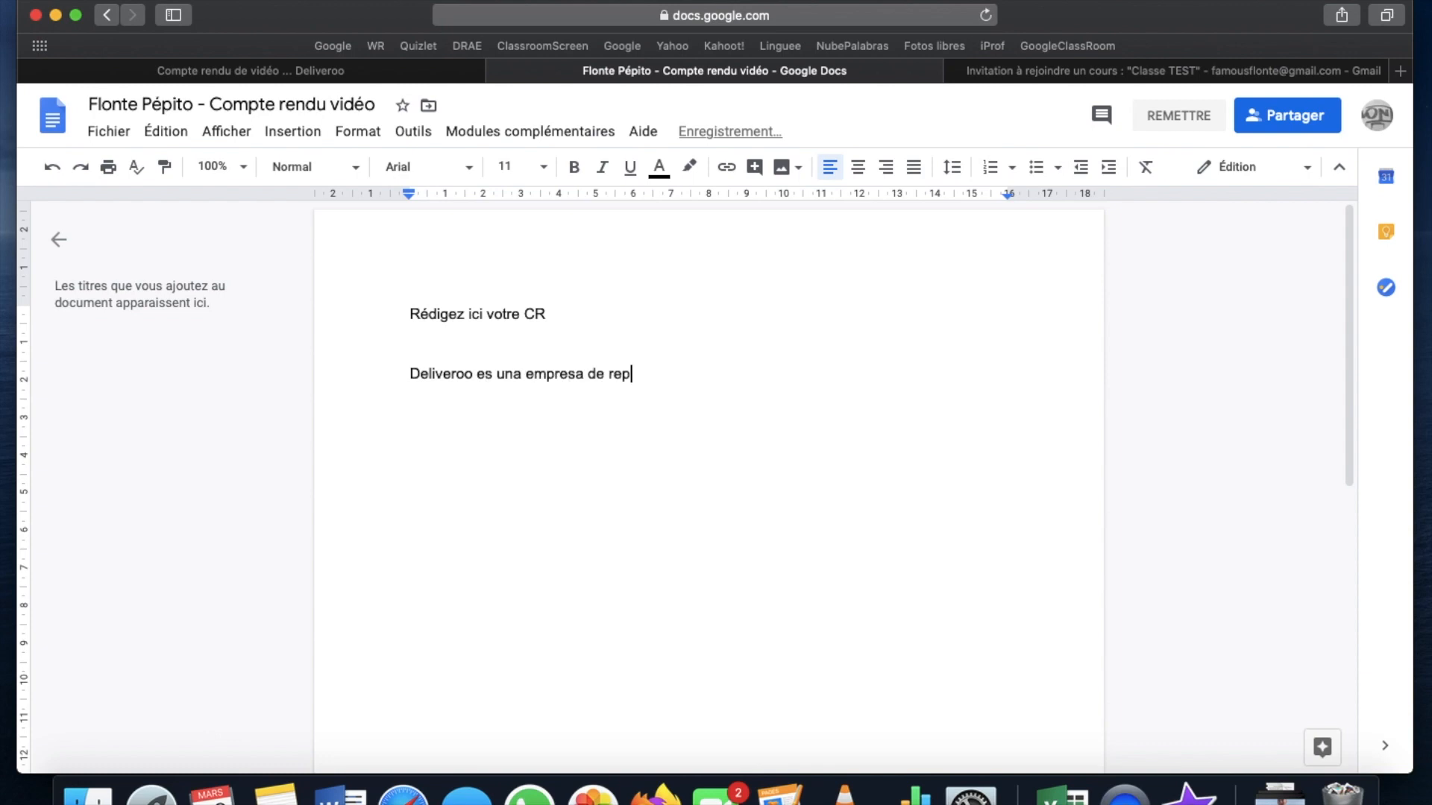
{"action": "type", "text": "arto a domicilio de comida iioahezm    hi"}
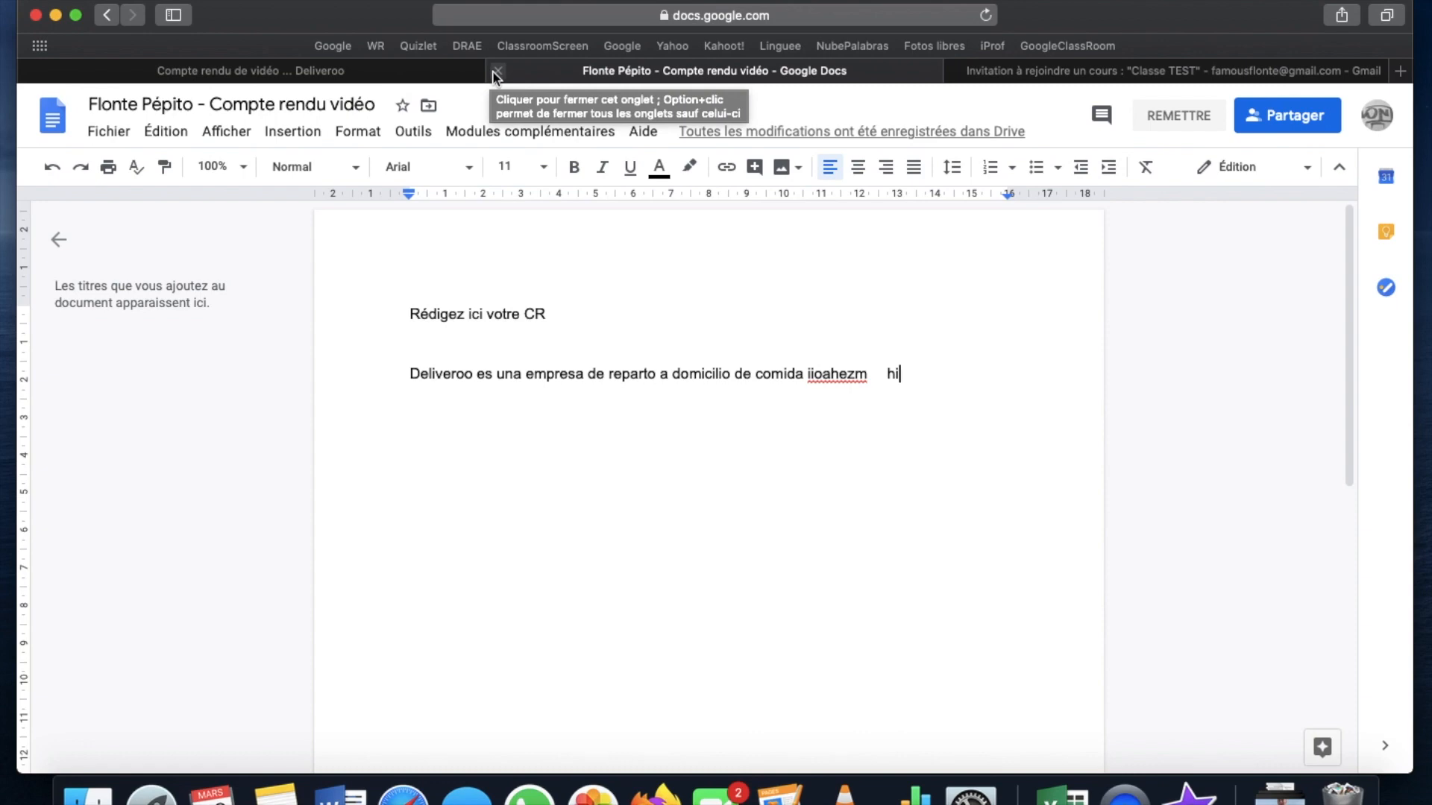
{"action": "left_click", "coordinate": [496, 72]}
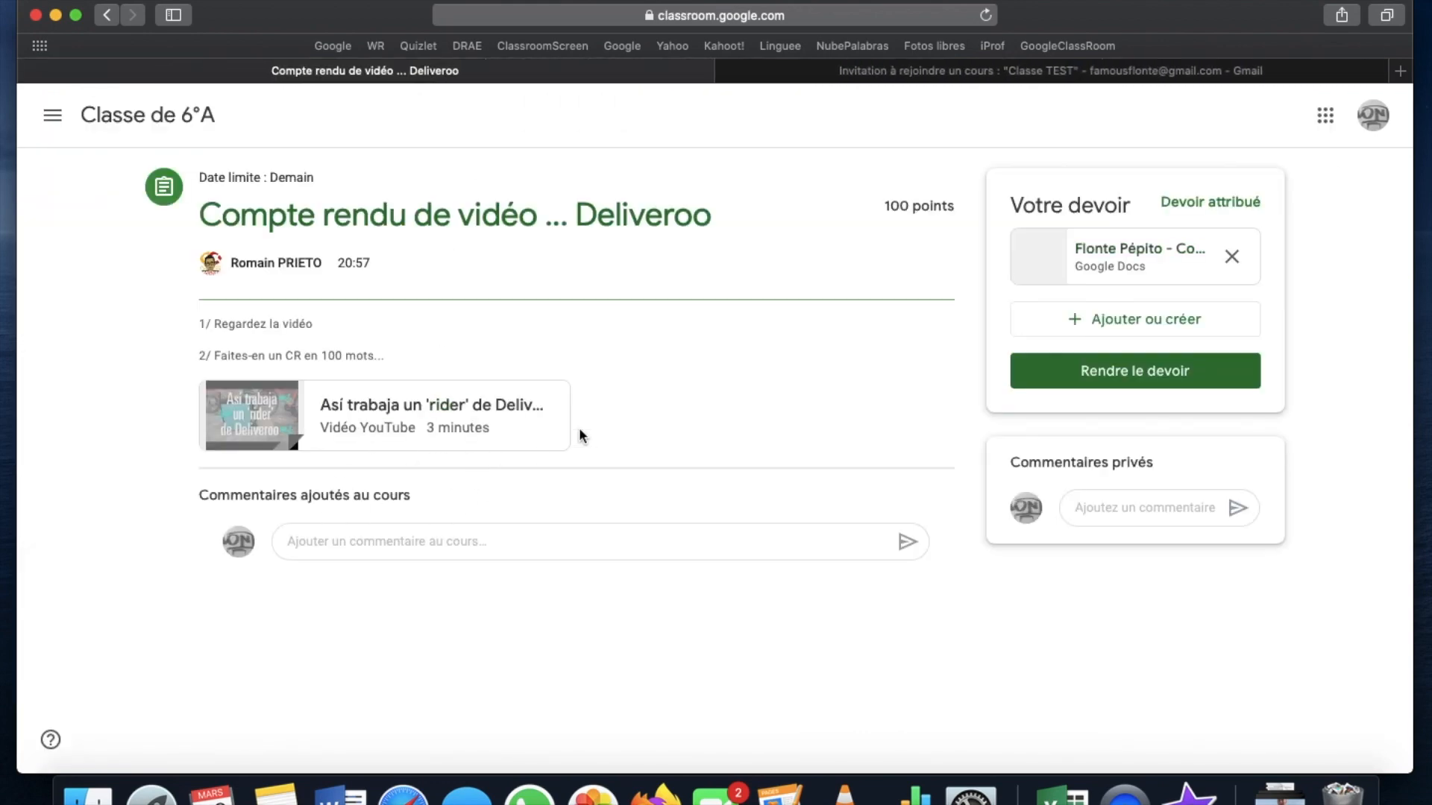
Reopen the report, add the stray text 'hhjgkgegh', and close it again
{"action": "left_click", "coordinate": [1107, 264]}
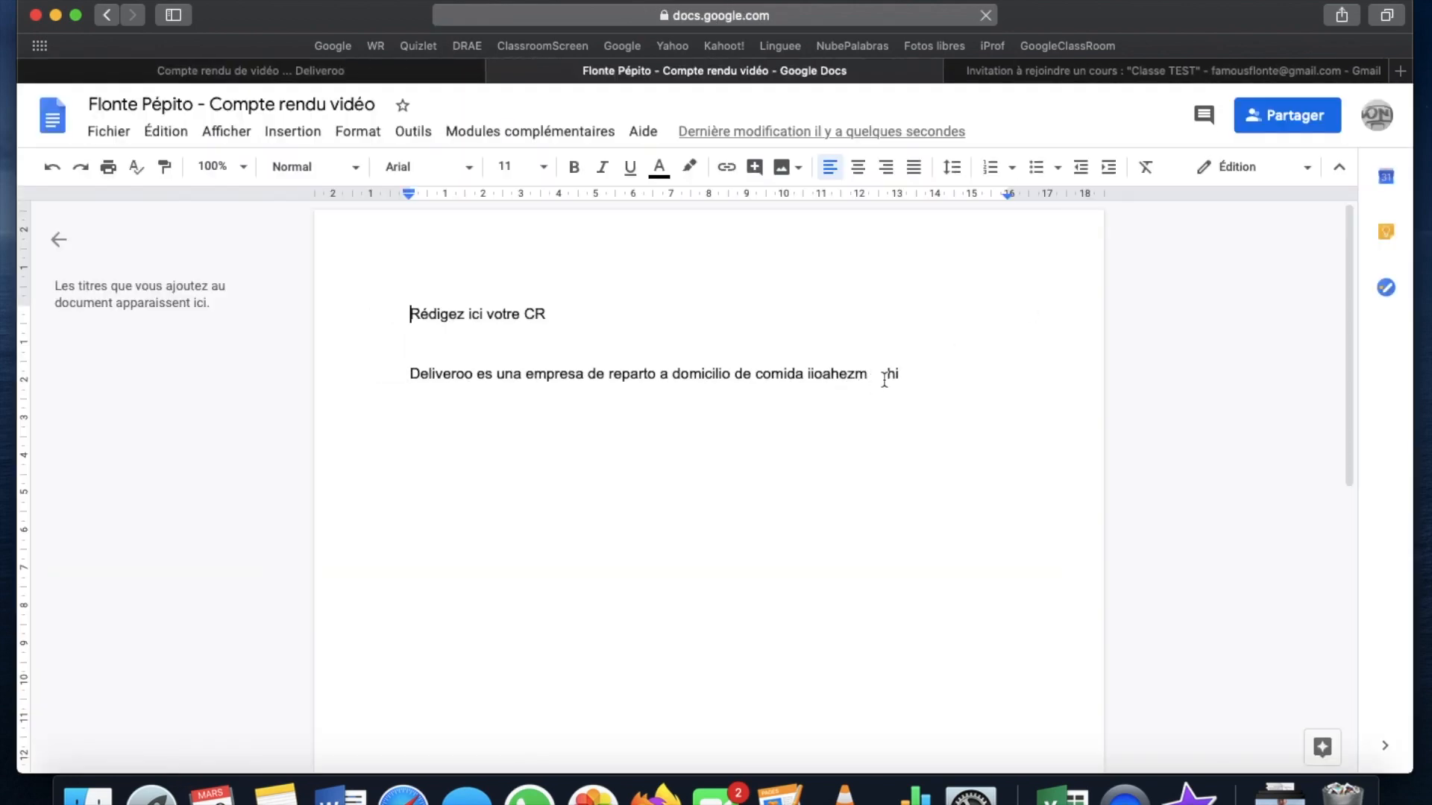
{"action": "type", "text": "hhjgkgegh"}
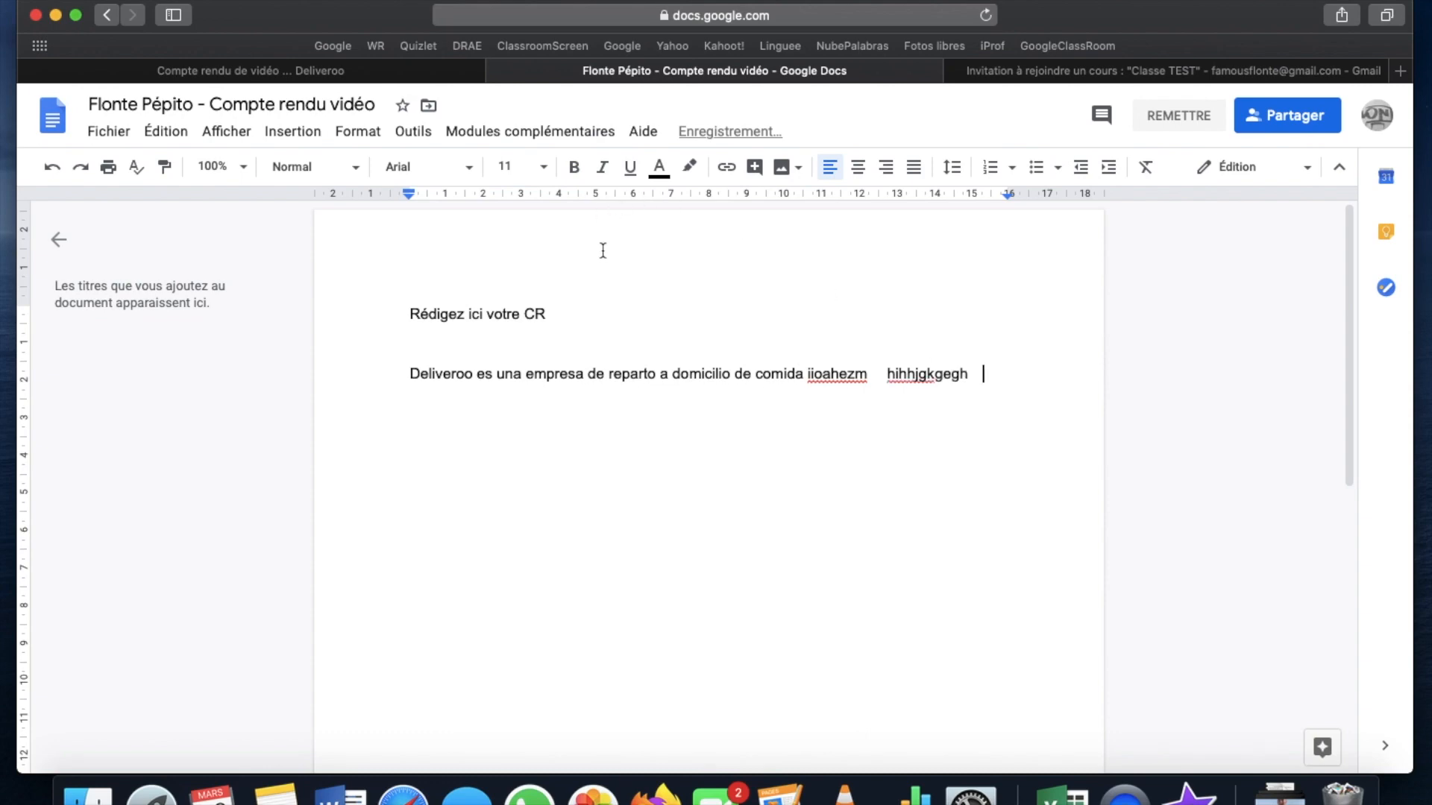
{"action": "key", "text": "super+w"}
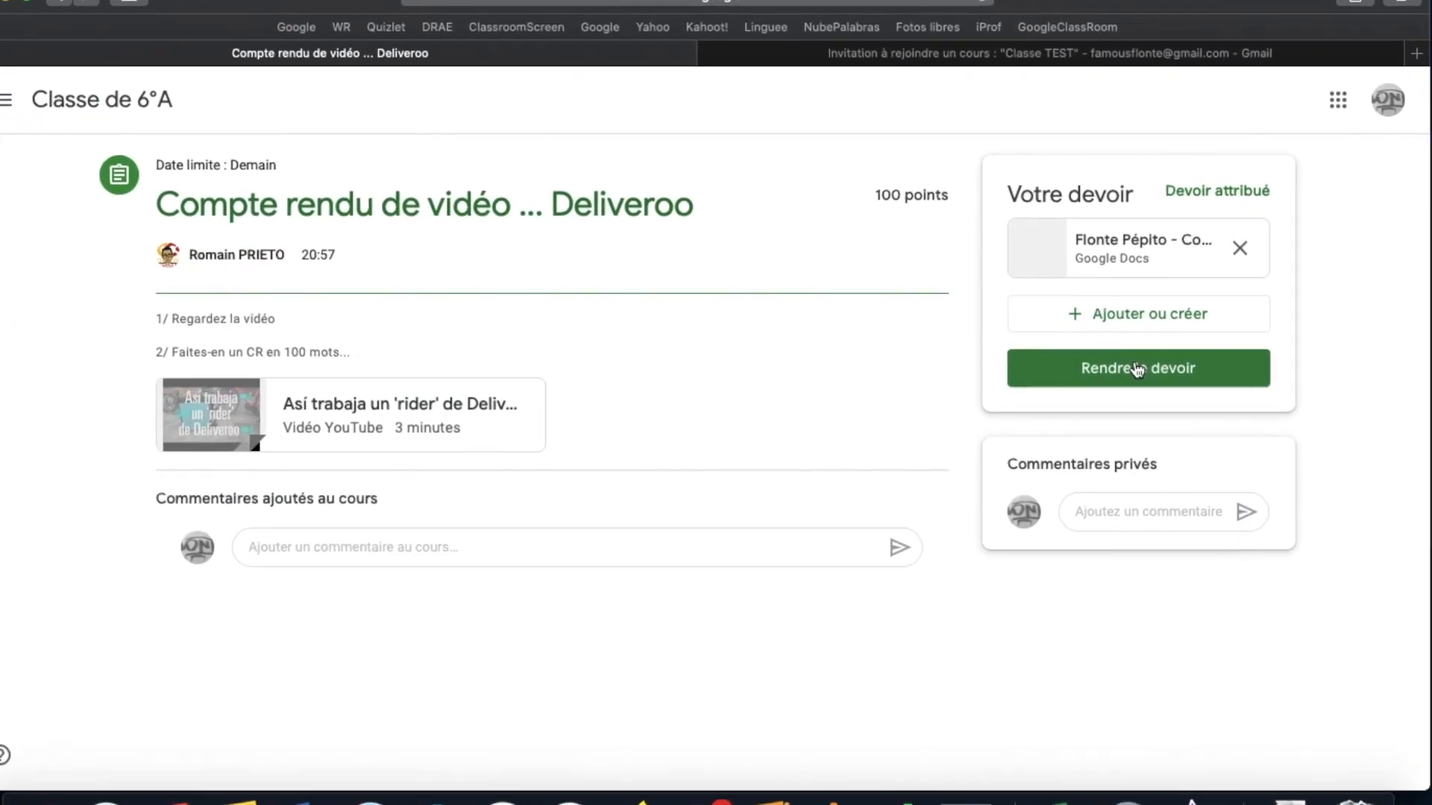
Turn in the student's Deliveroo report, confirming Rendre le devoir in the dialog
{"action": "left_click", "coordinate": [1137, 368]}
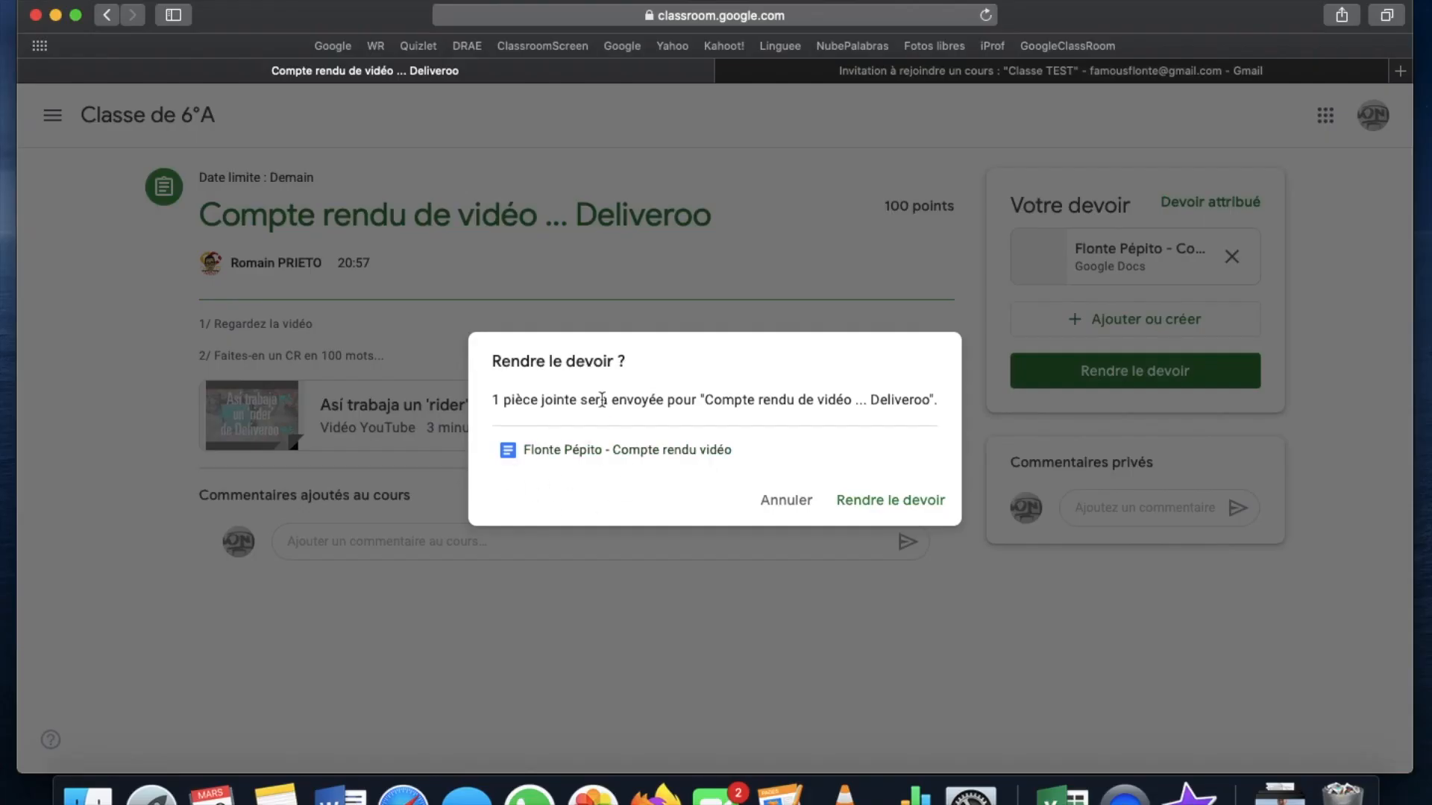
{"action": "left_click", "coordinate": [906, 500]}
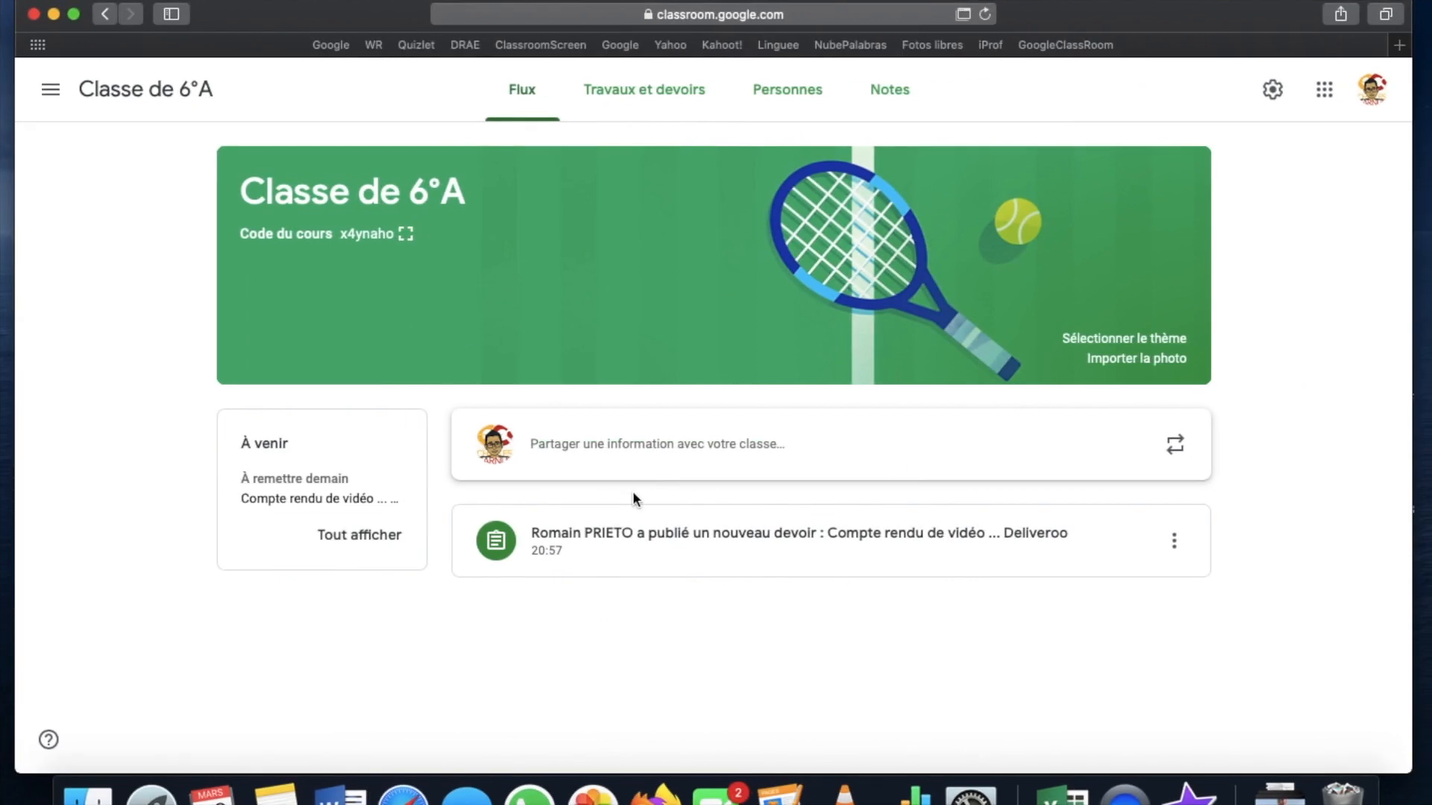
Open the Deliveroo assignment's Devoirs des élèves and select the student's submitted report
{"action": "left_click", "coordinate": [624, 543]}
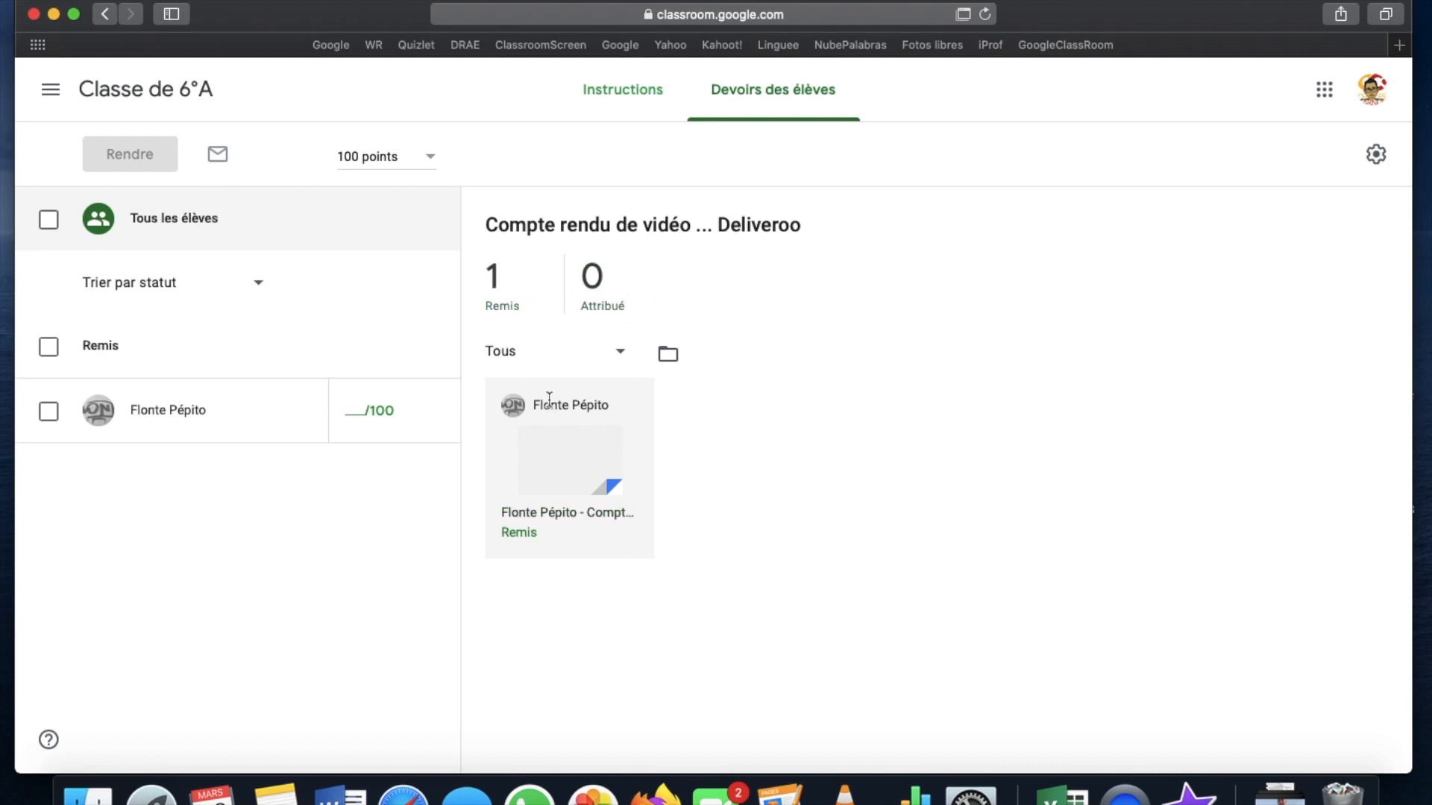
{"action": "left_click", "coordinate": [548, 473]}
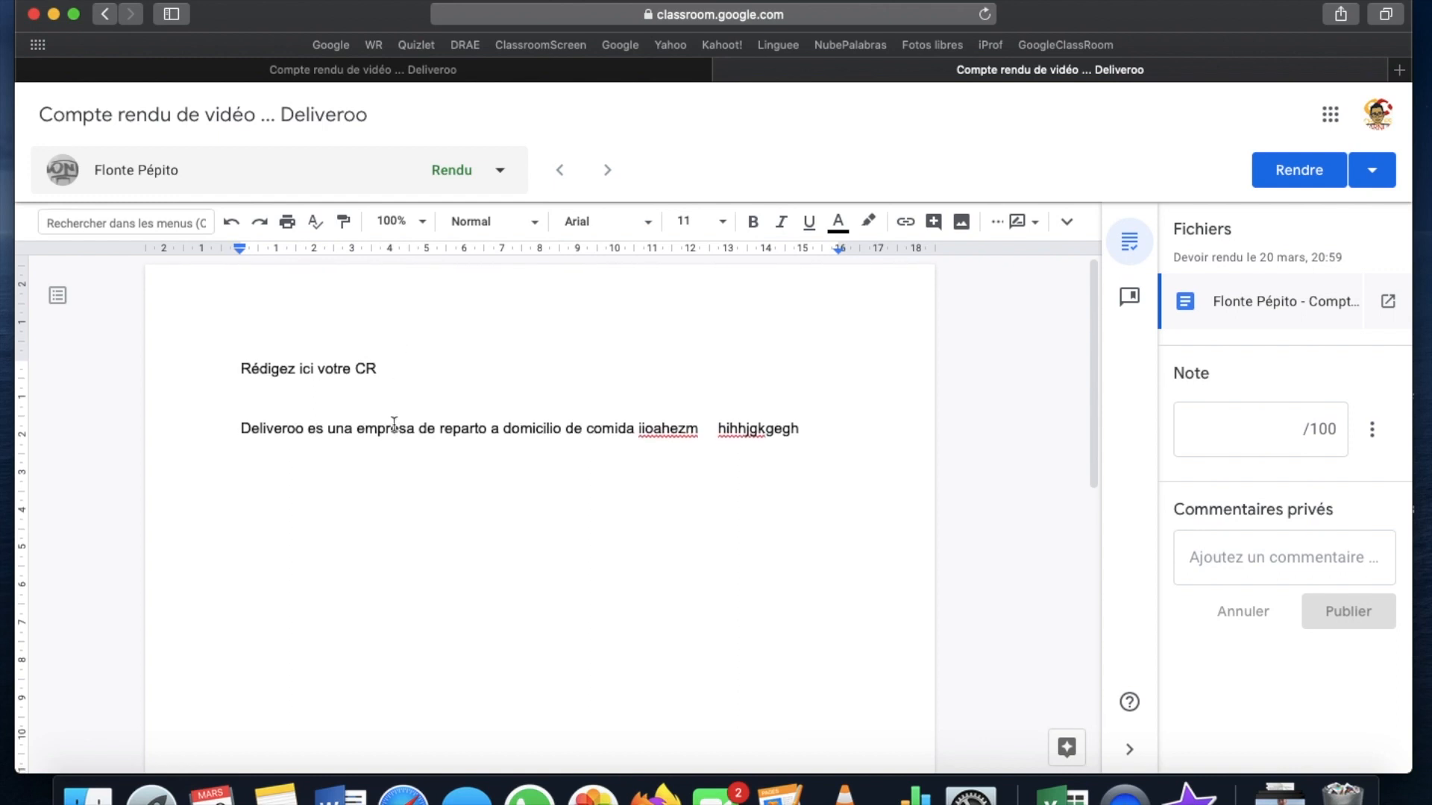
Suggest deleting the gibberish at the end of the student's Deliveroo sentence
{"action": "left_click_drag", "start_coordinate": [802, 431], "coordinate": [637, 422]}
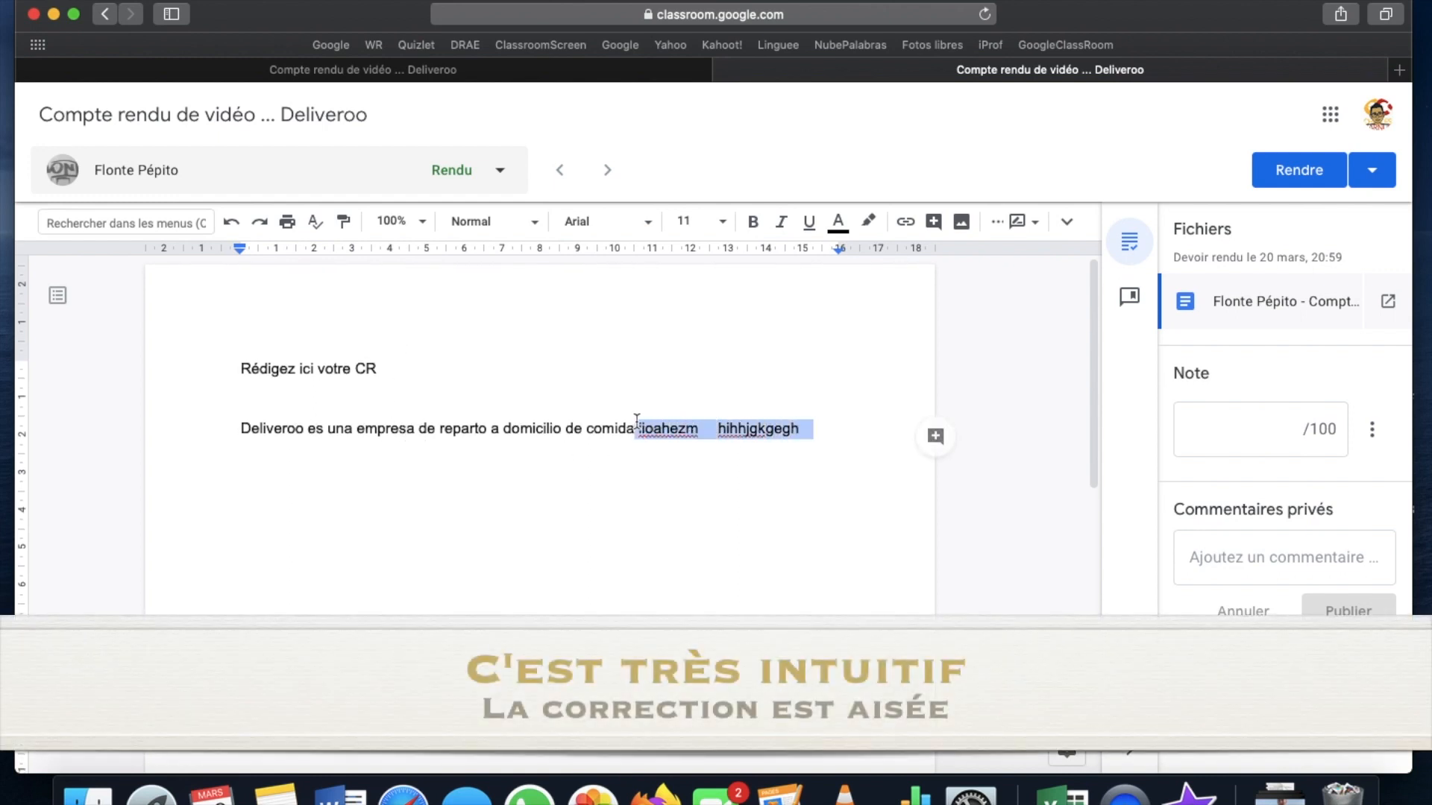
{"action": "key", "text": "BackSpace"}
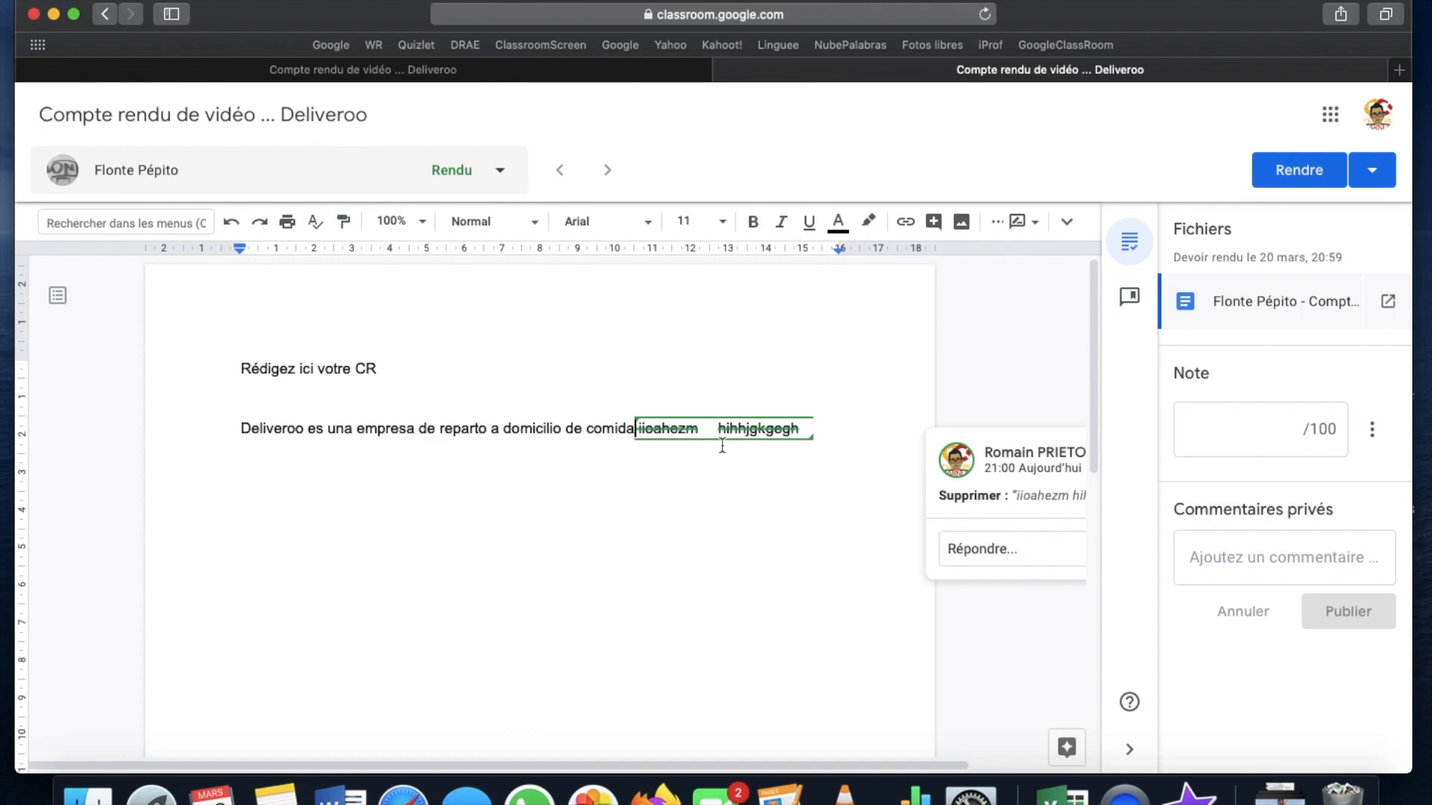
{"action": "left_click_drag", "start_coordinate": [811, 431], "coordinate": [646, 433]}
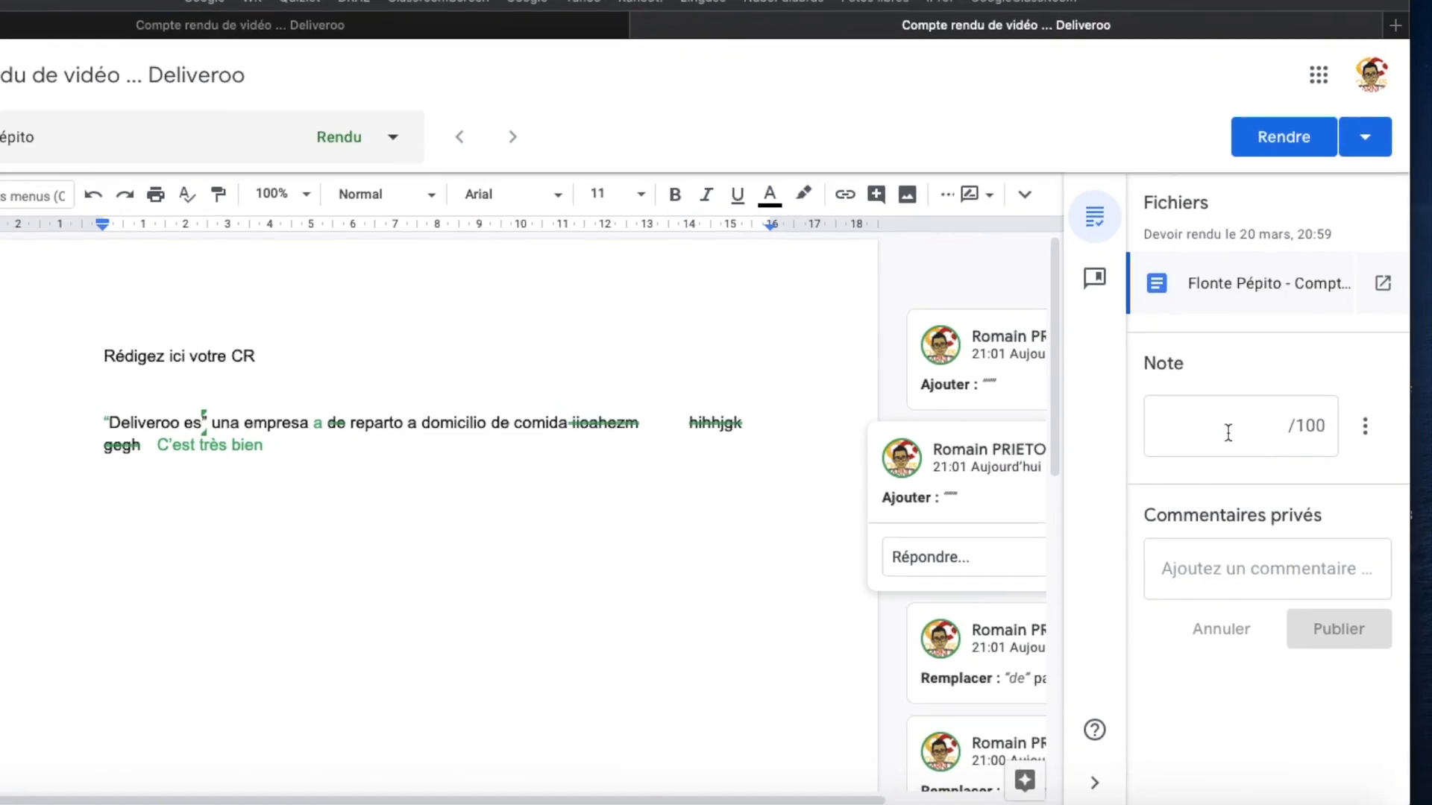
Grade the report 80/100 and return it to the student
{"action": "left_click", "coordinate": [1228, 433]}
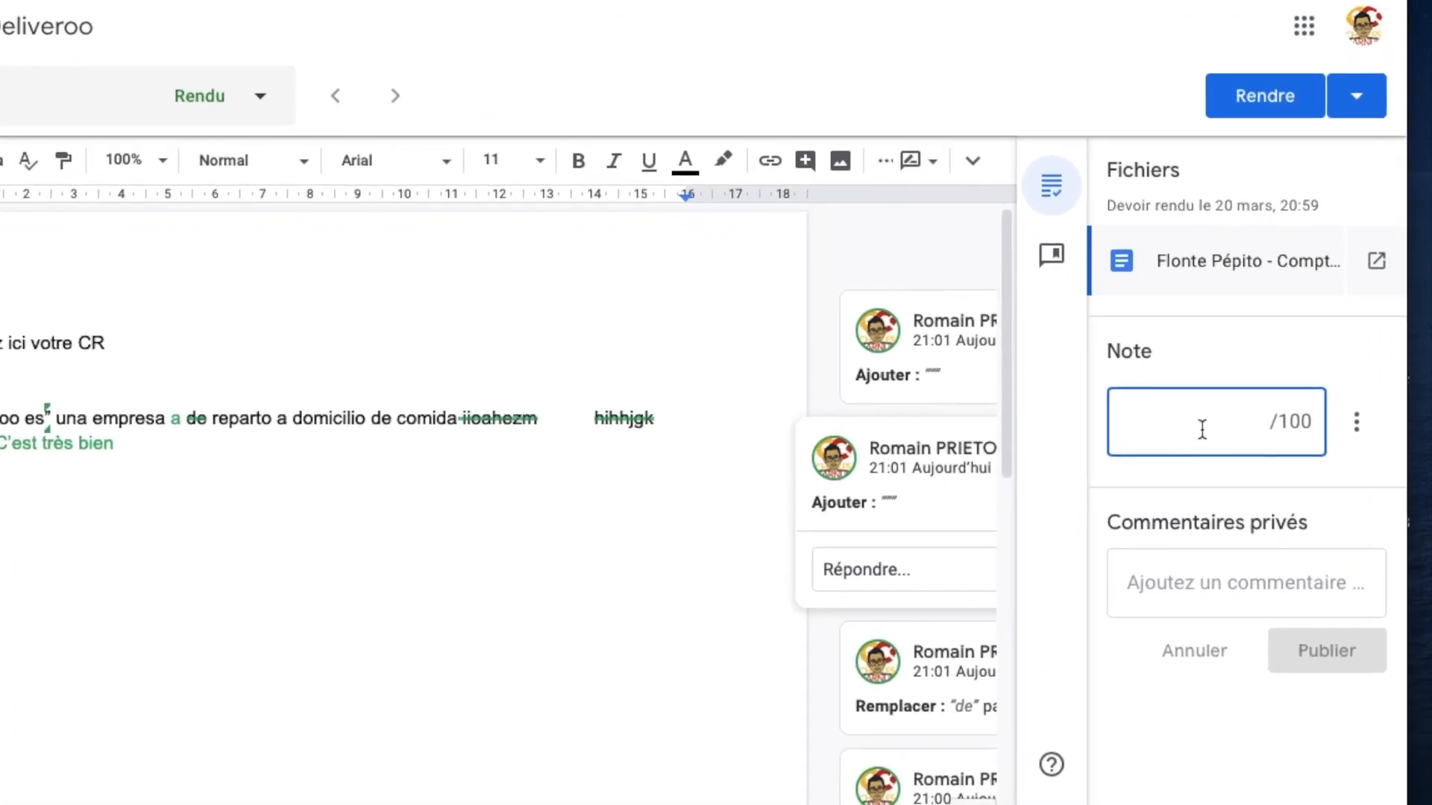
{"action": "type", "text": "80"}
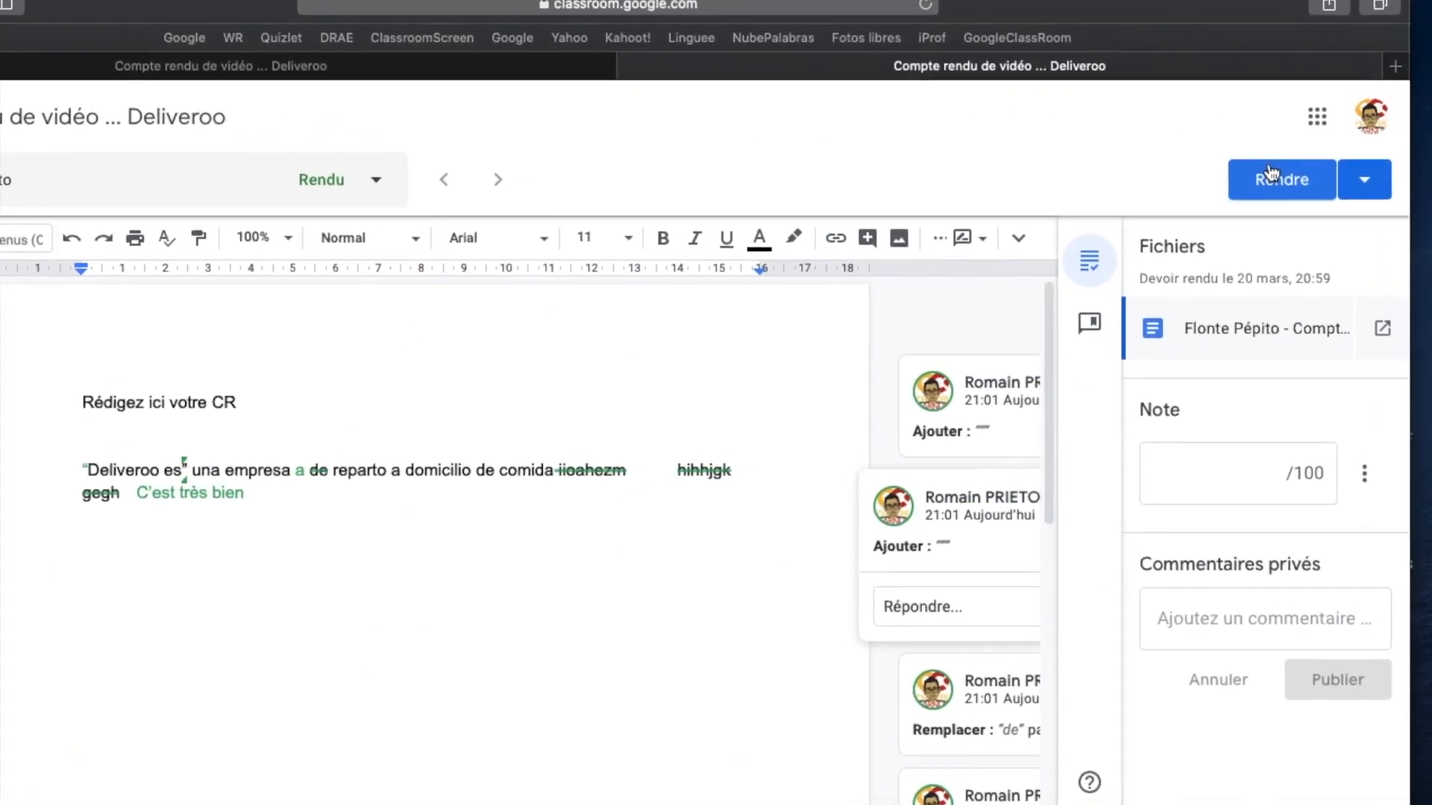
{"action": "left_click", "coordinate": [1271, 175]}
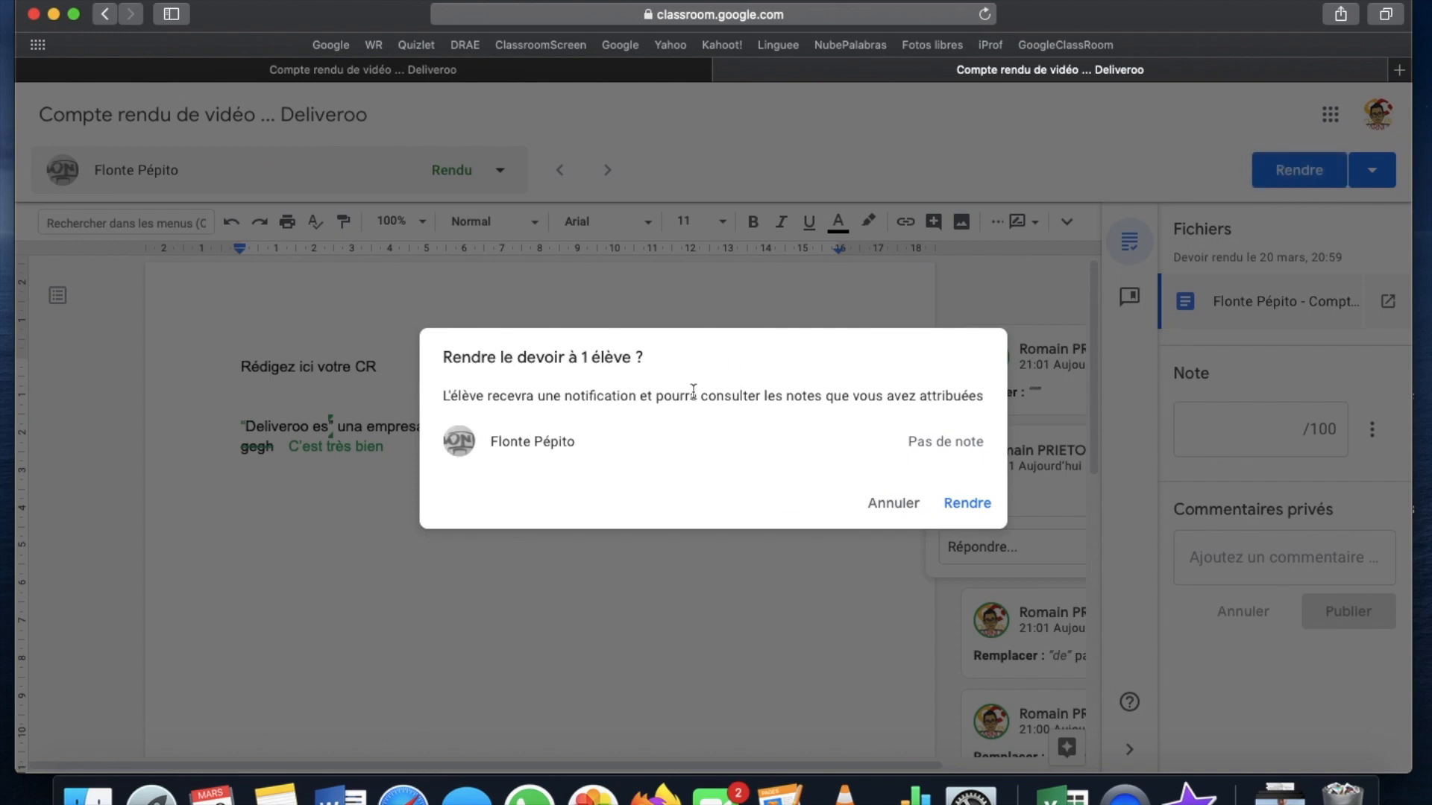
{"action": "left_click", "coordinate": [968, 502]}
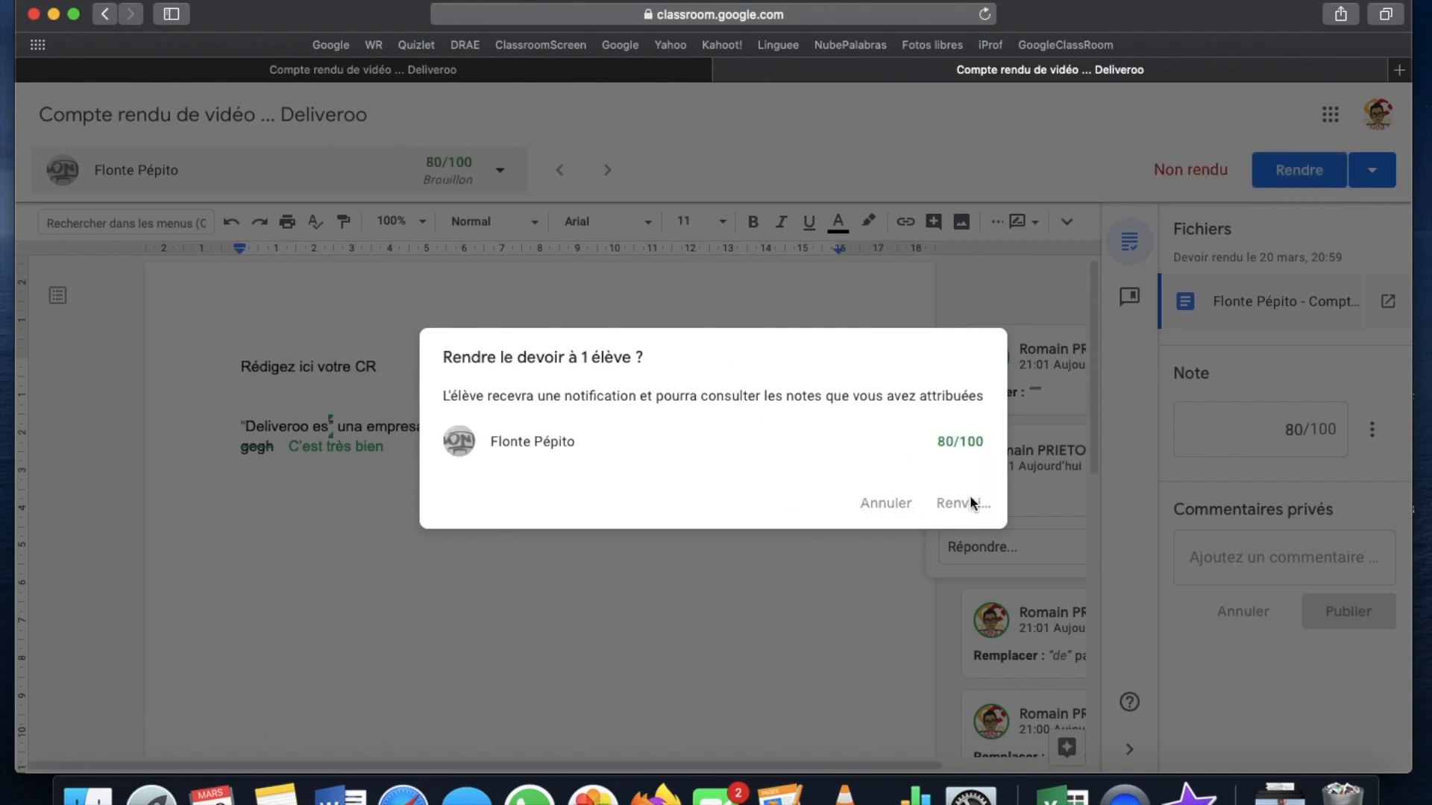